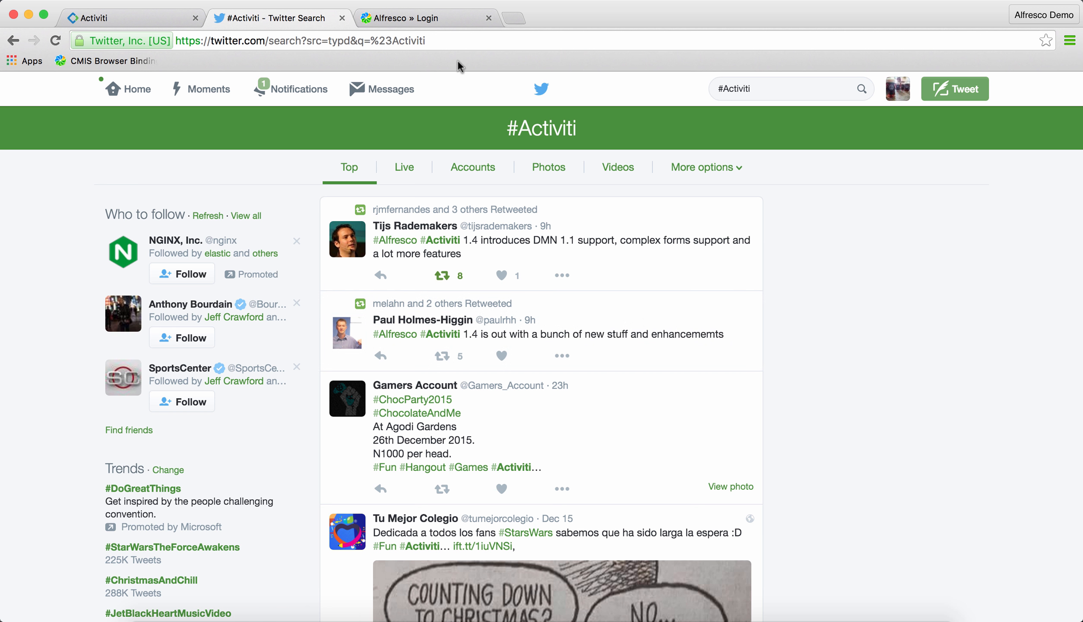
Log in to Alfresco Share with the saved administrator credentials
left_click(446, 20)
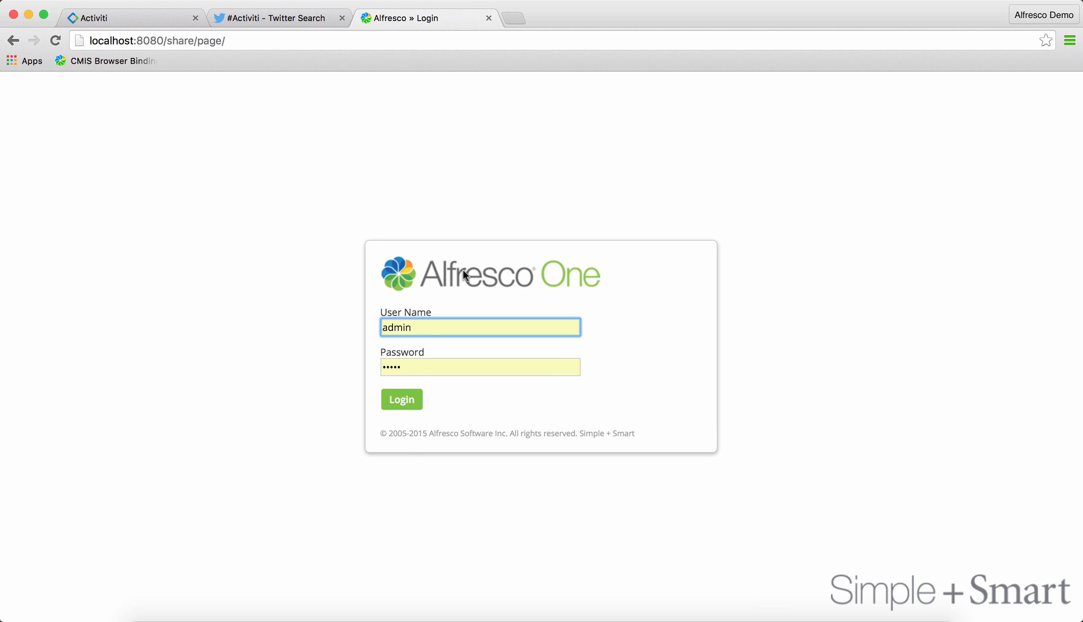
left_click(409, 403)
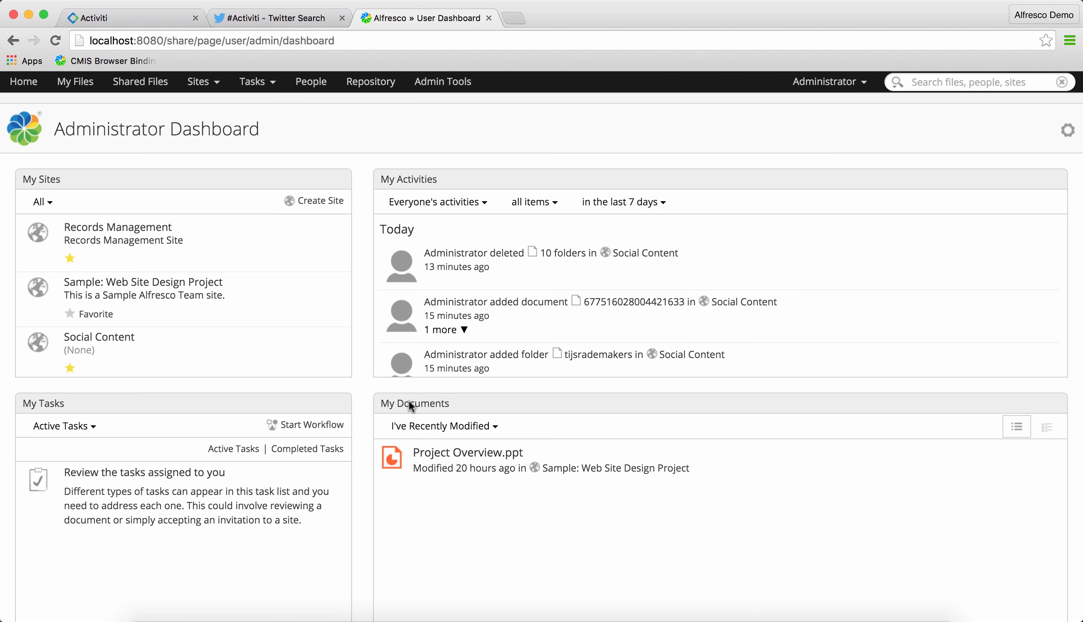
Open the Social Content site's document library and browse into the Twitter > Activiti folder
left_click(650, 255)
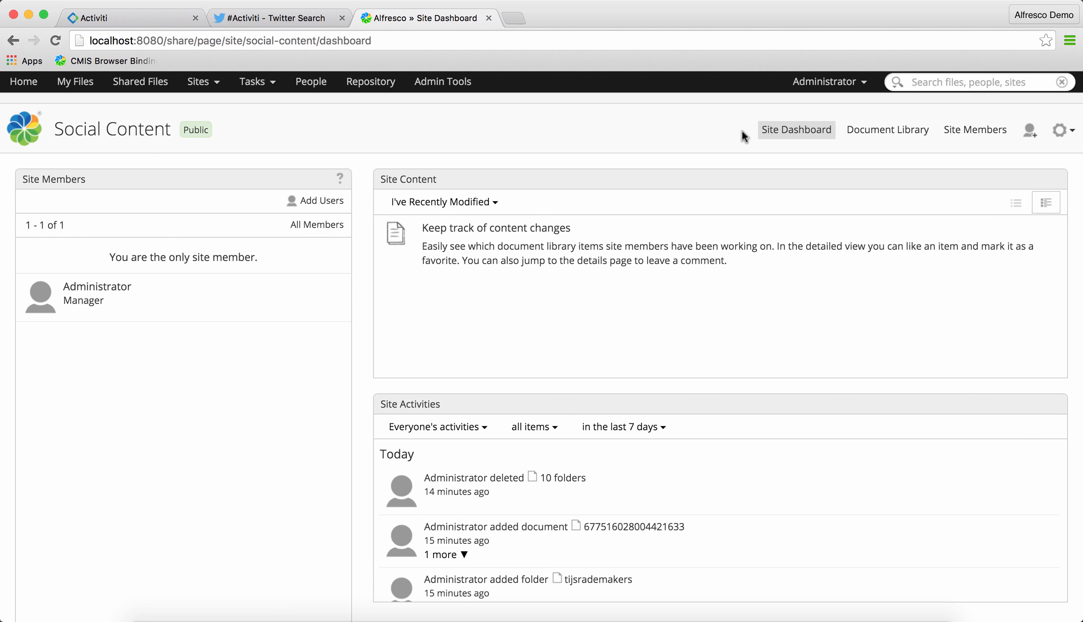
left_click(886, 135)
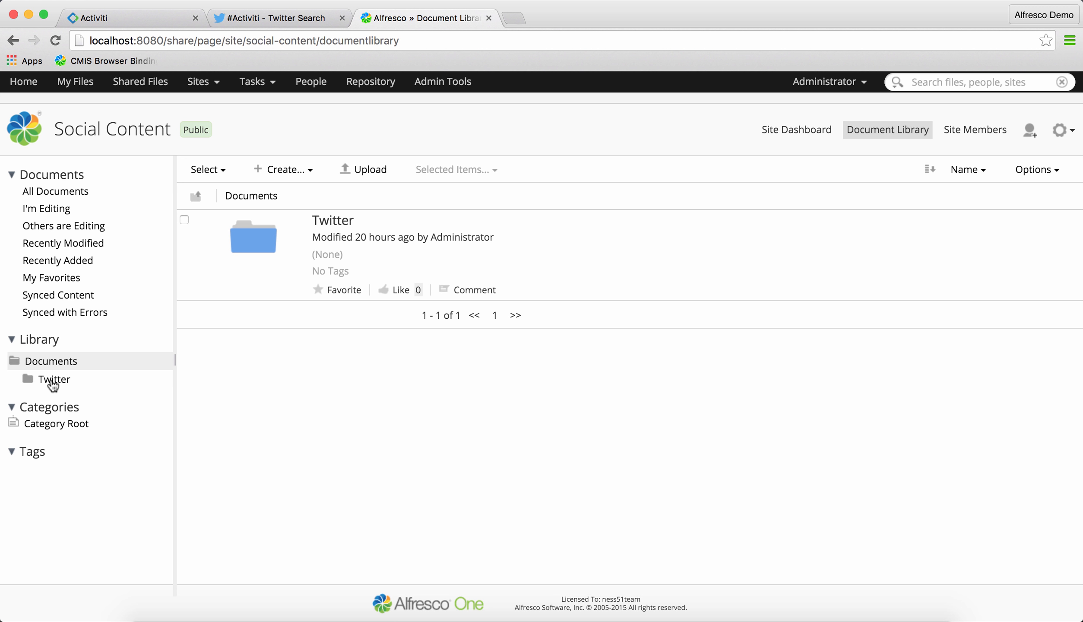
left_click(54, 379)
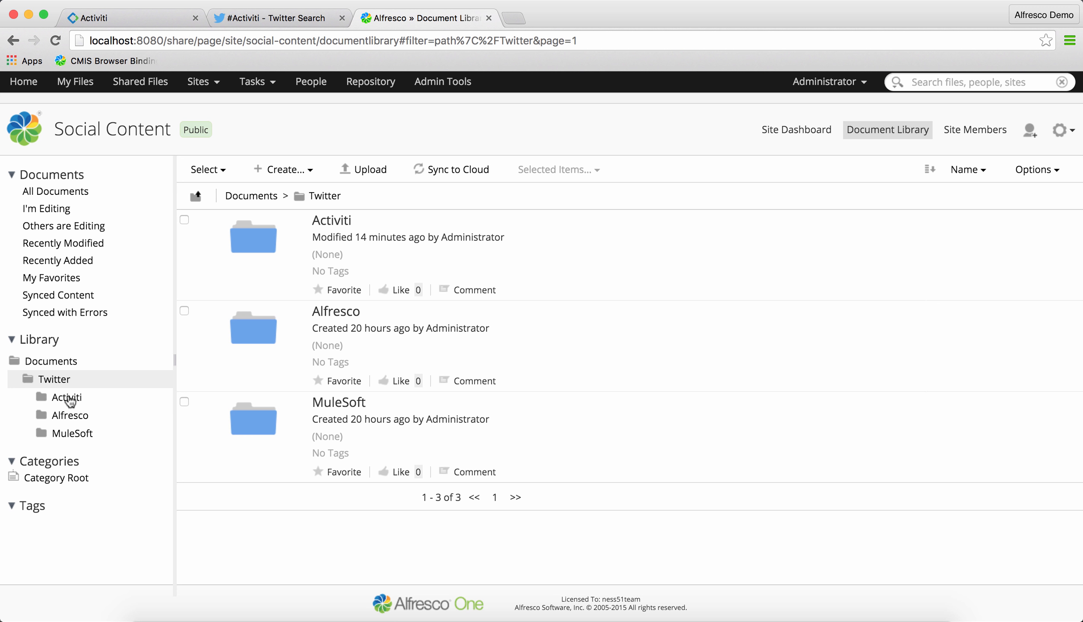
left_click(69, 399)
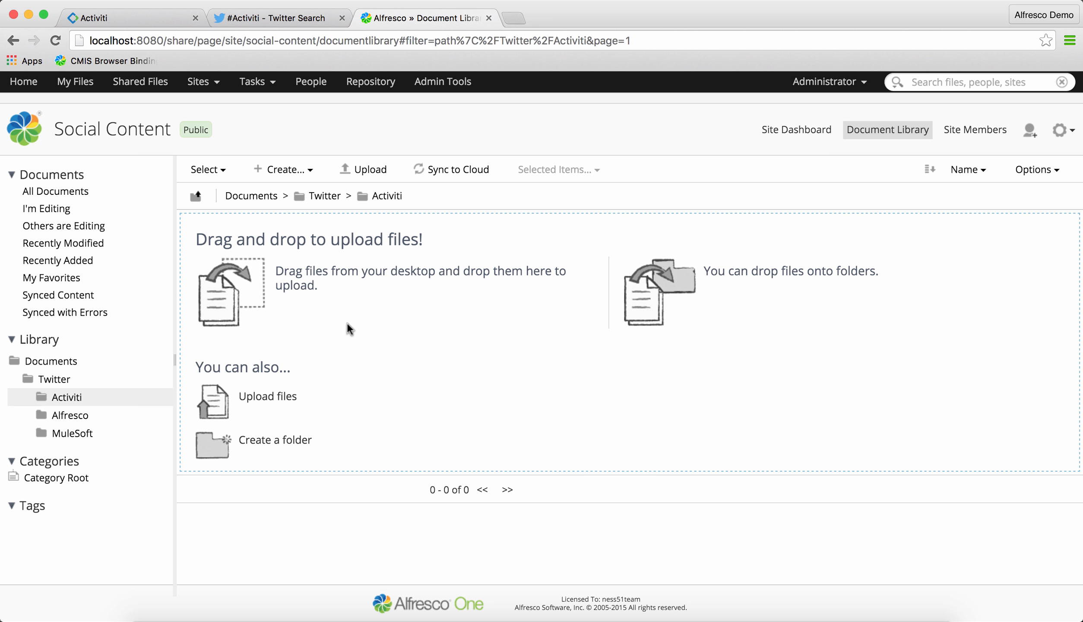
Open the Twitter Archive Process model for editing in the Activiti Kickstart App
left_click(283, 19)
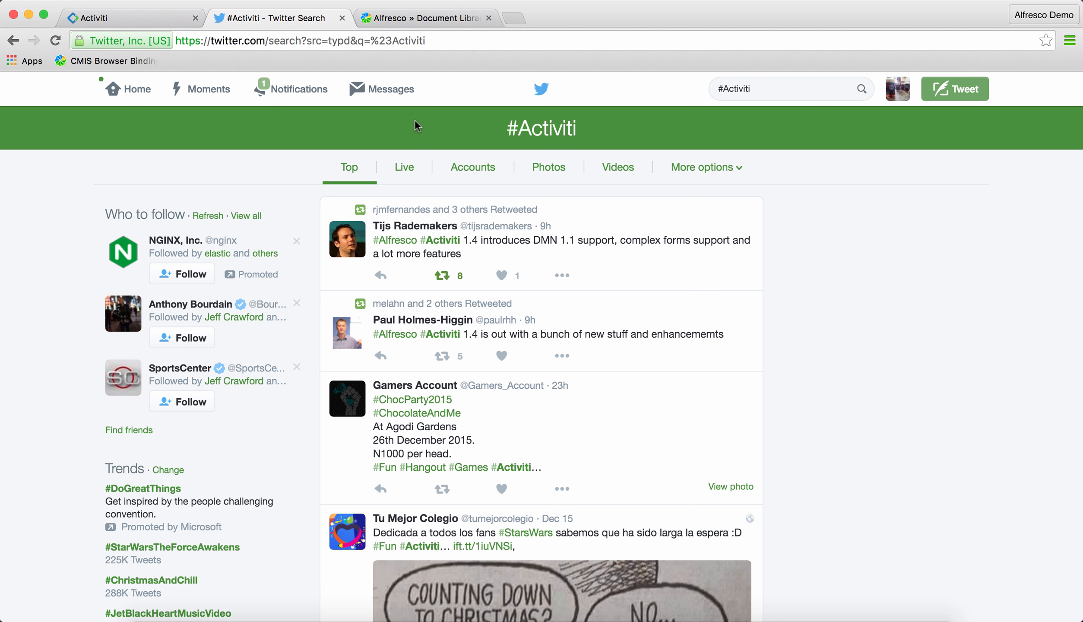
left_click(143, 19)
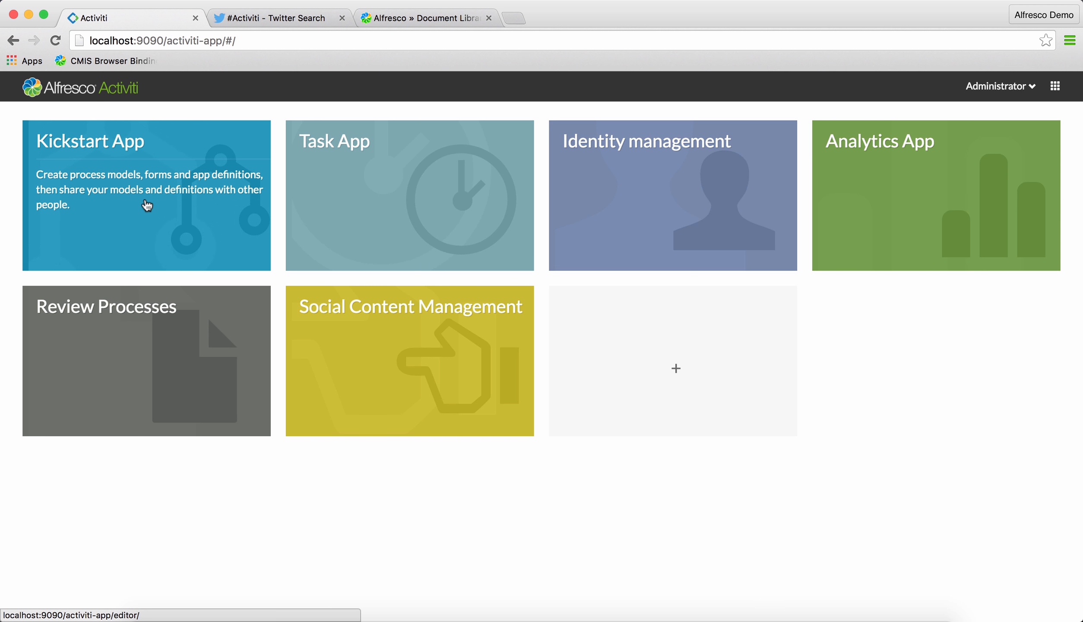
left_click(199, 200)
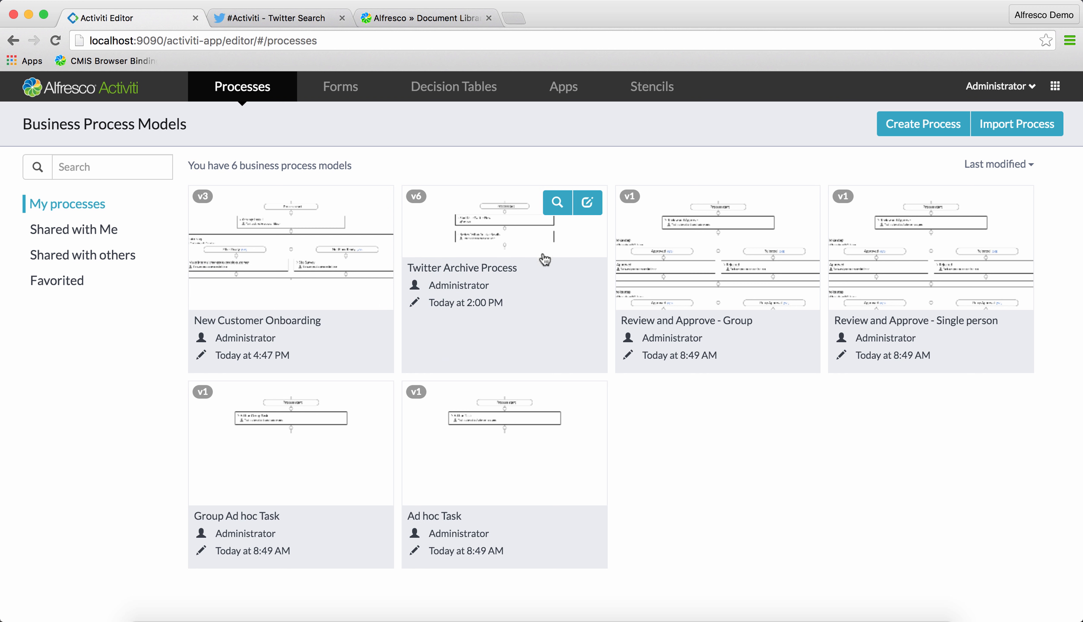
left_click(586, 203)
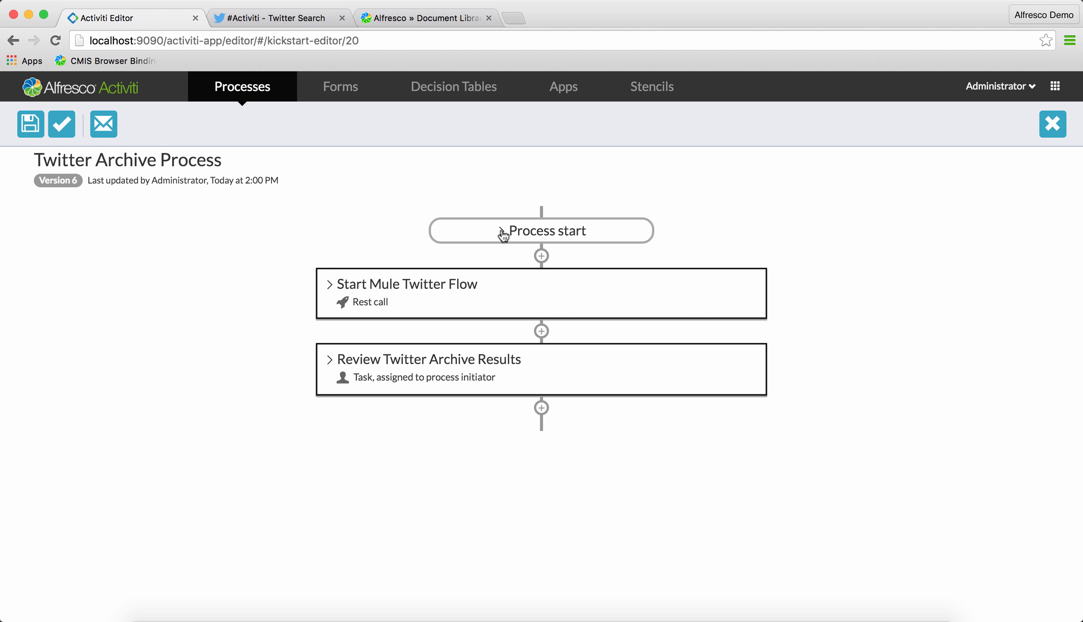
Expand the Process start and Start Mule Twitter Flow steps and review the REST call's endpoint settings
left_click(505, 234)
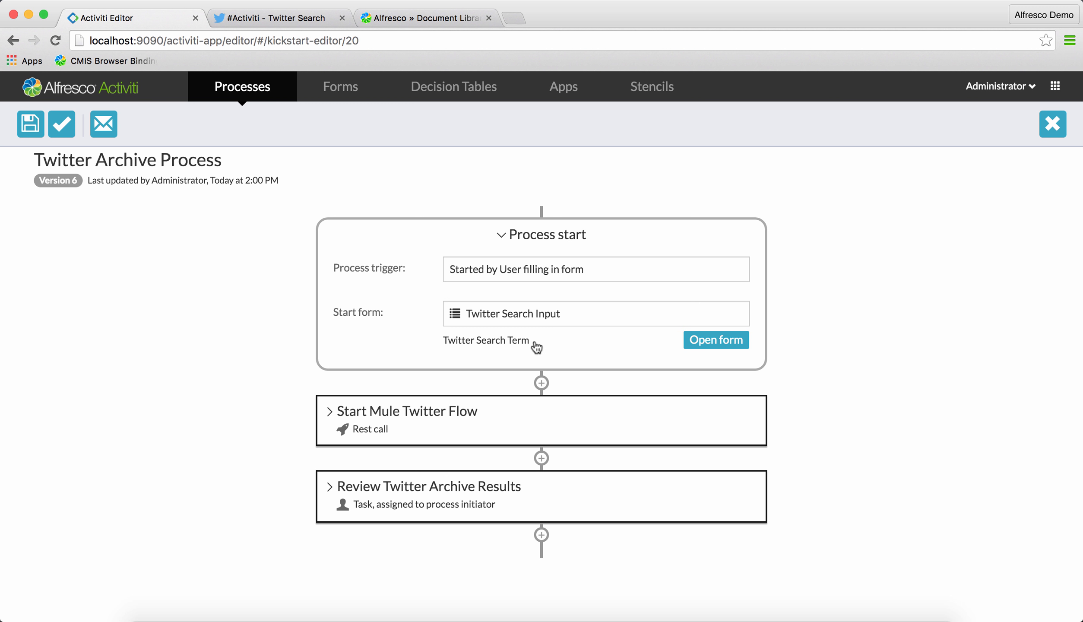
left_click(328, 414)
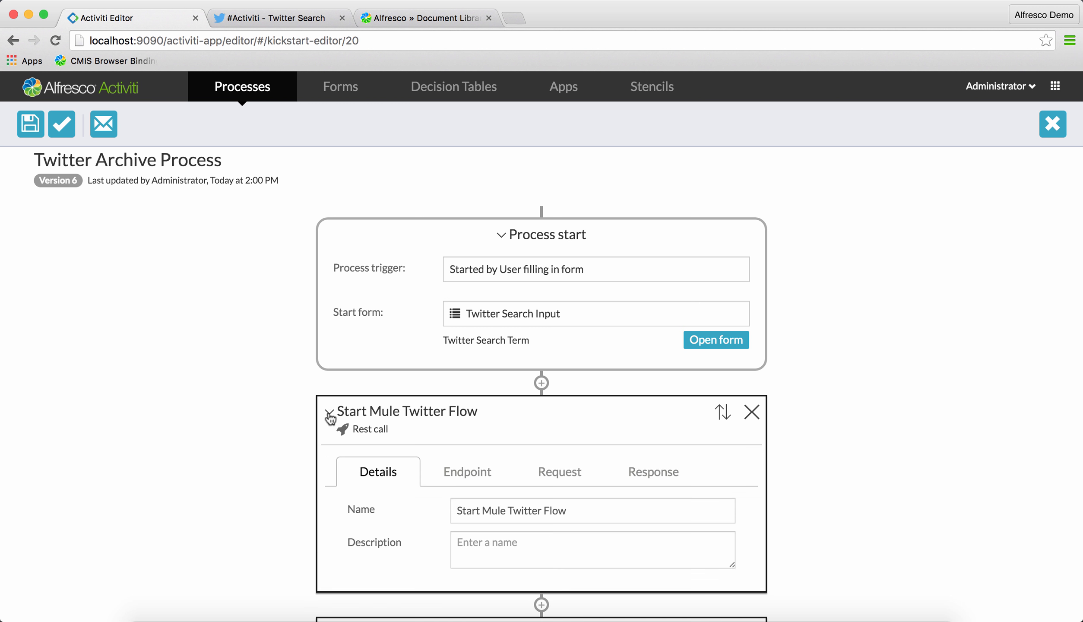
scroll(417, 375, "down", 4)
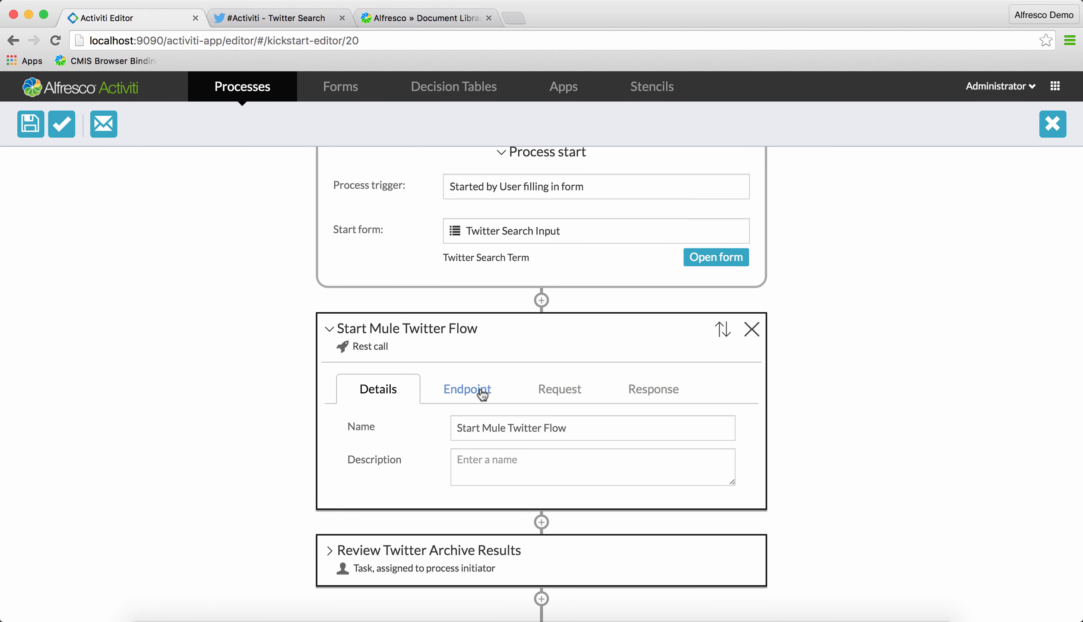
left_click(482, 392)
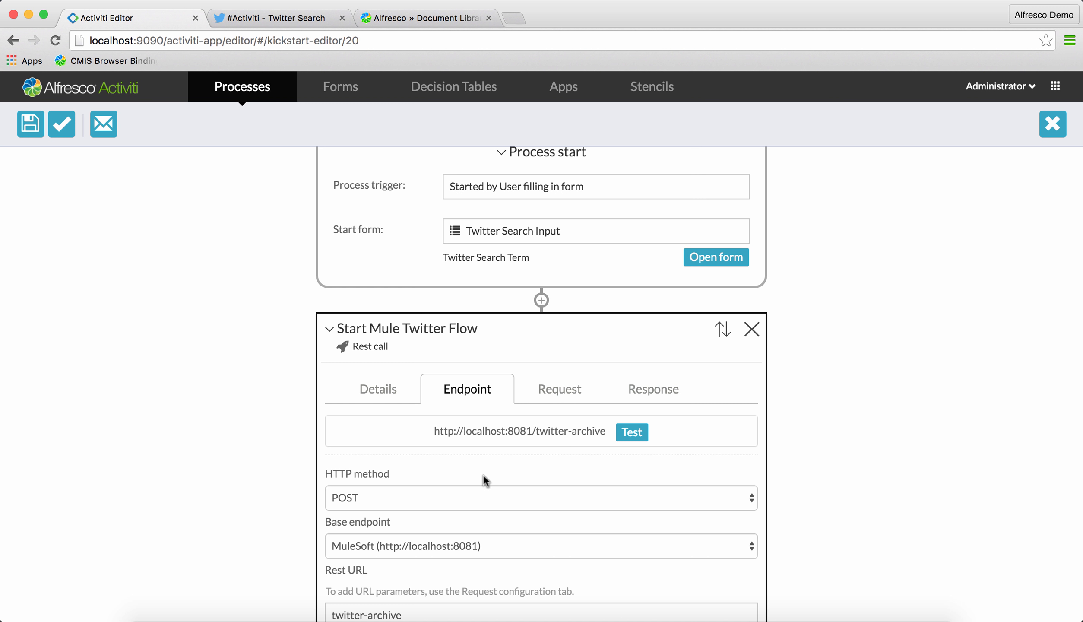
scroll(483, 476, "down", 2)
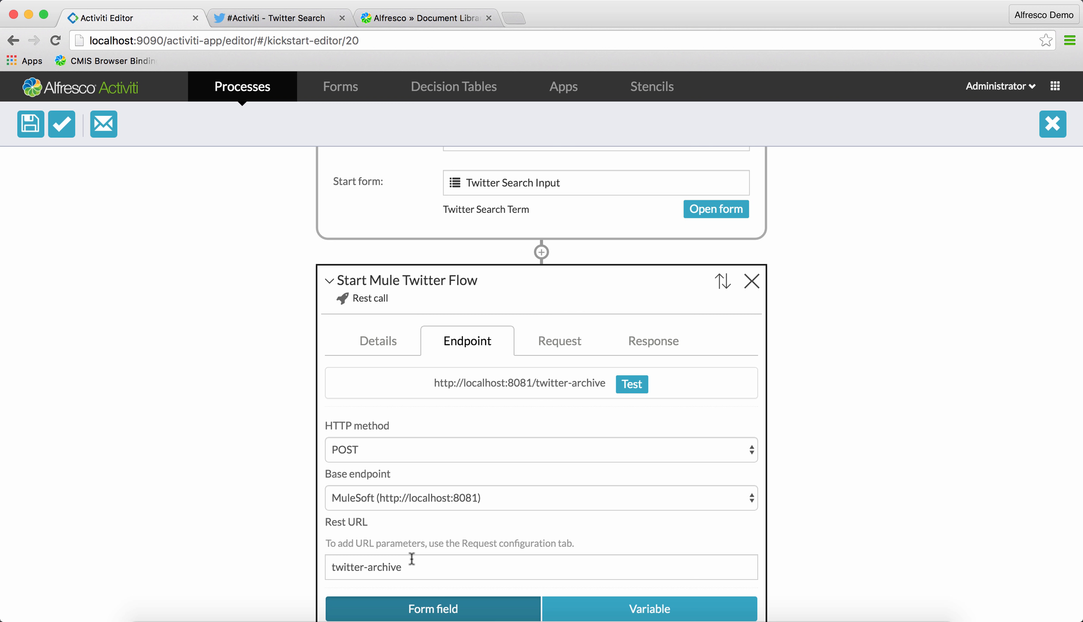
Review the REST call's request and response property mappings
left_click(573, 345)
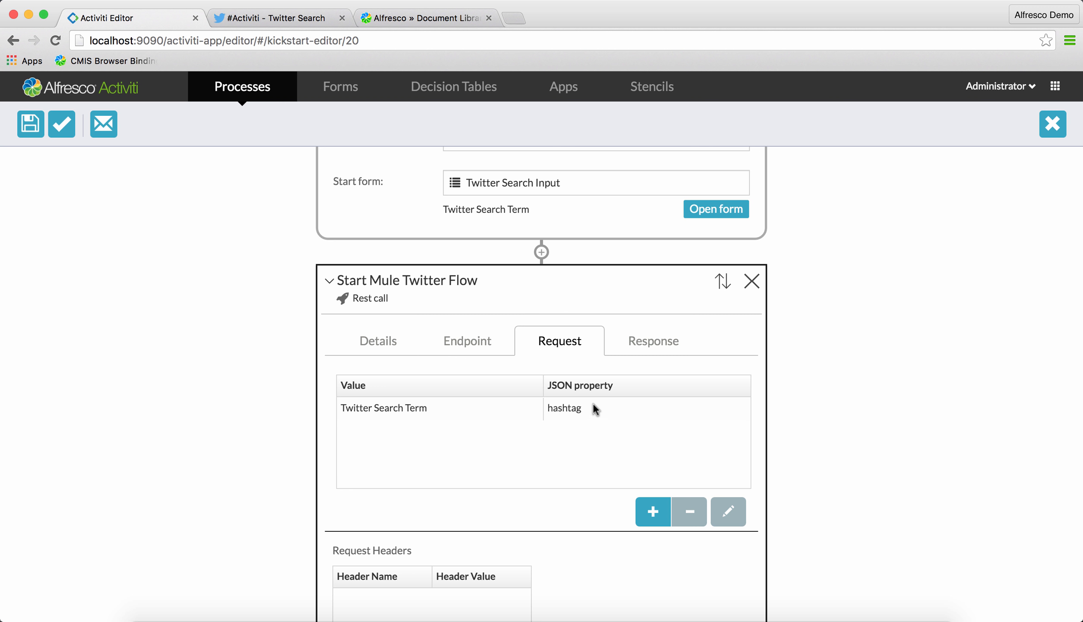
left_click(662, 346)
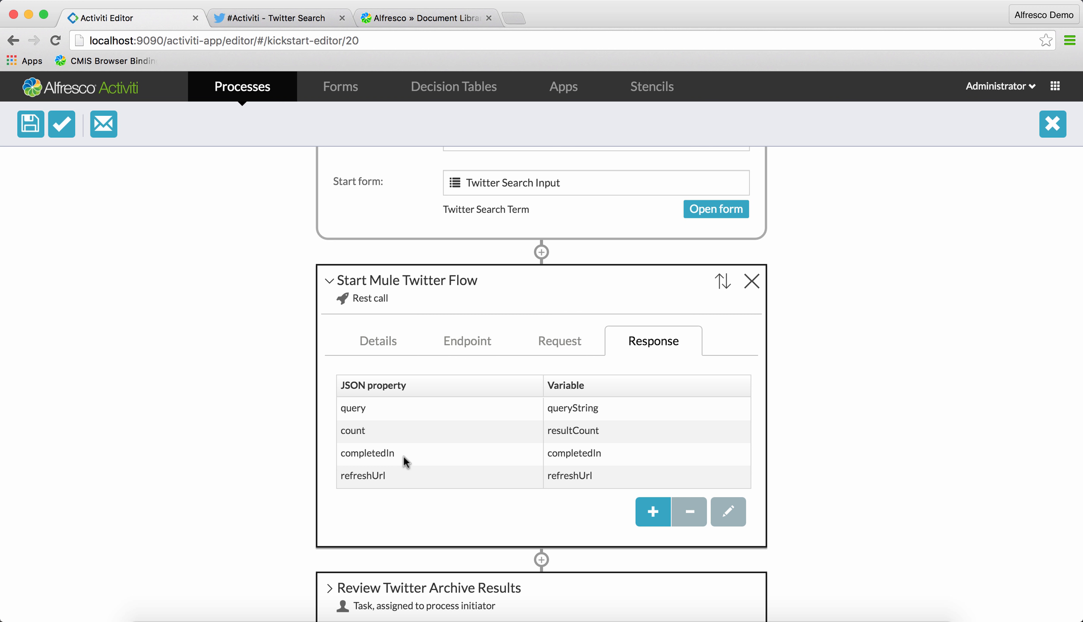
scroll(406, 462, "down", 3)
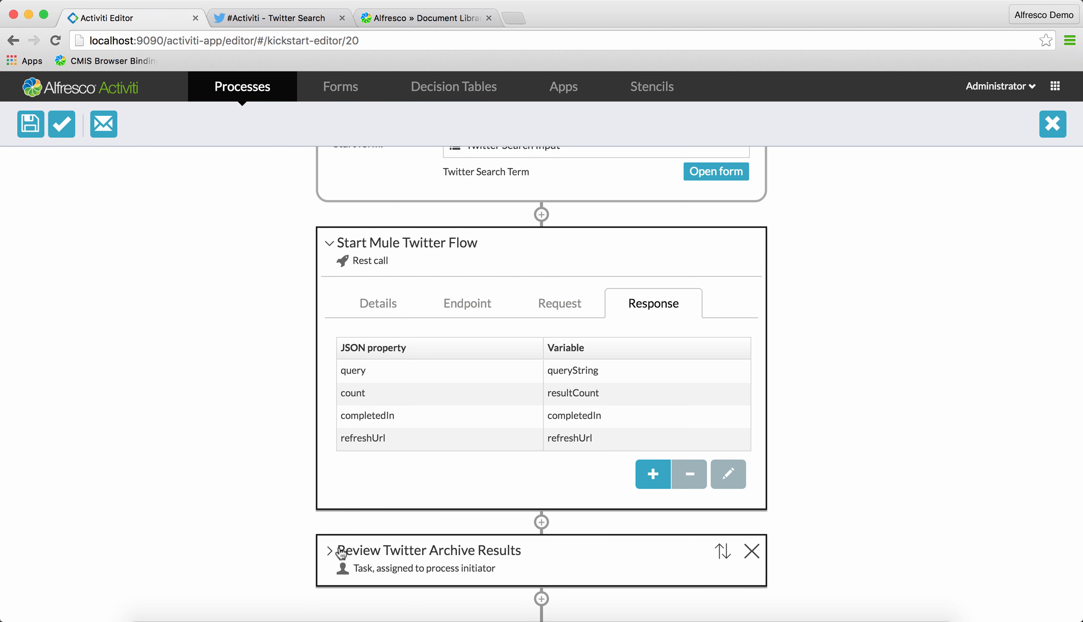
Expand Review Twitter Archive Results, open its Review Mule Results form, then close the editor and return to the apps home
left_click(328, 553)
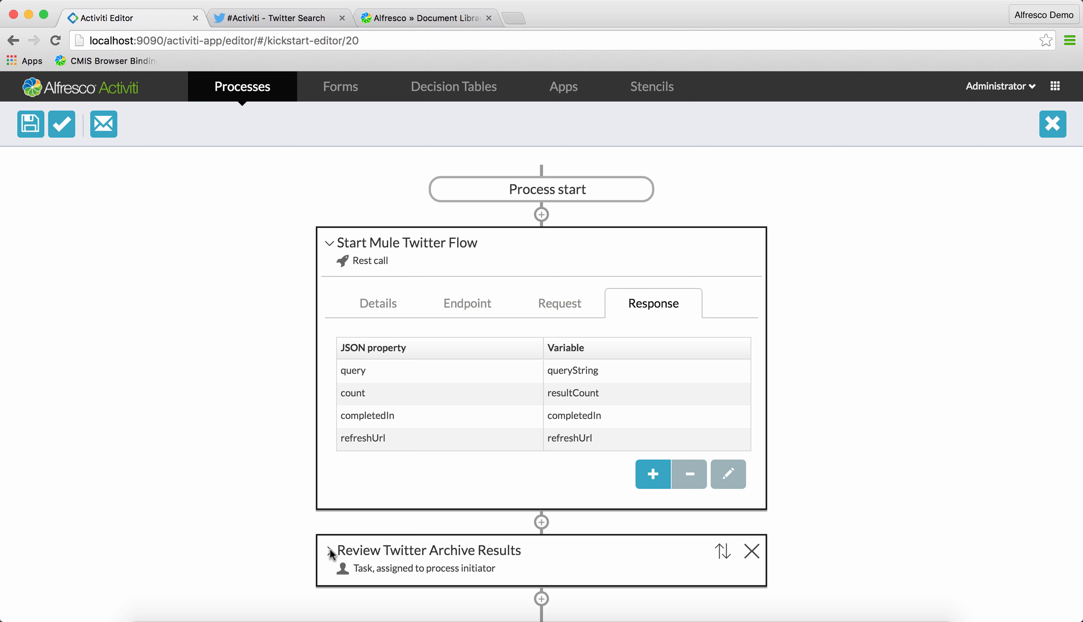
left_click(330, 552)
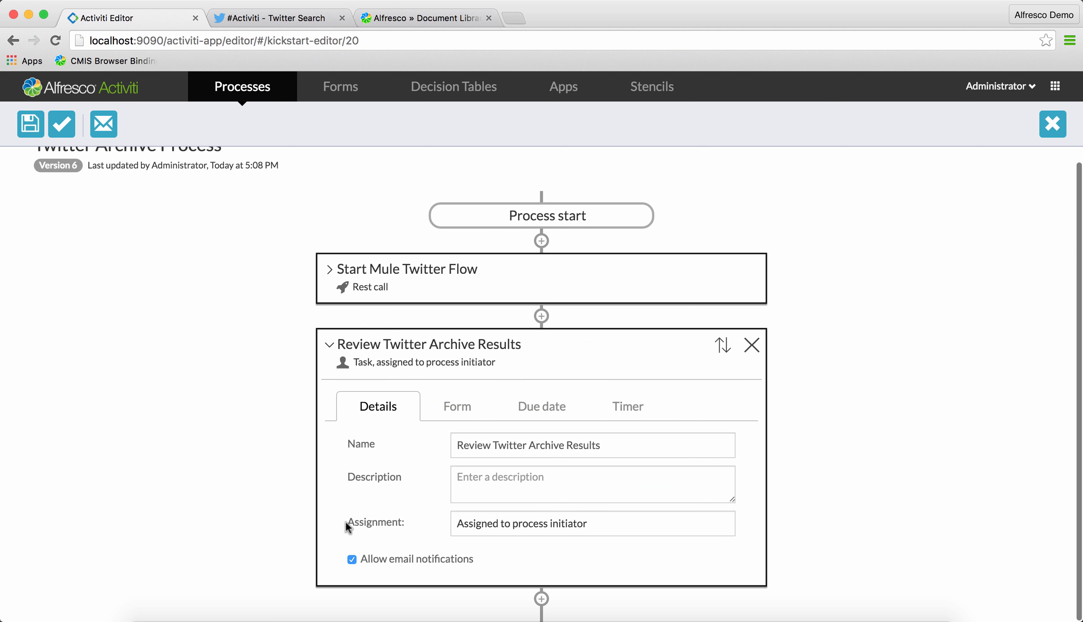
left_click(459, 408)
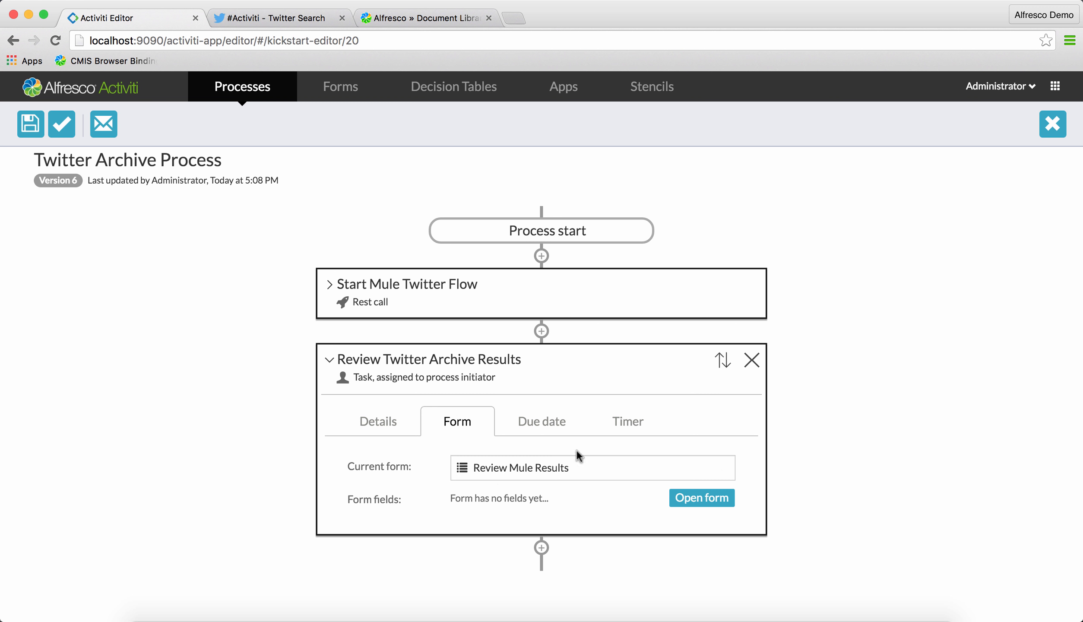
left_click(694, 497)
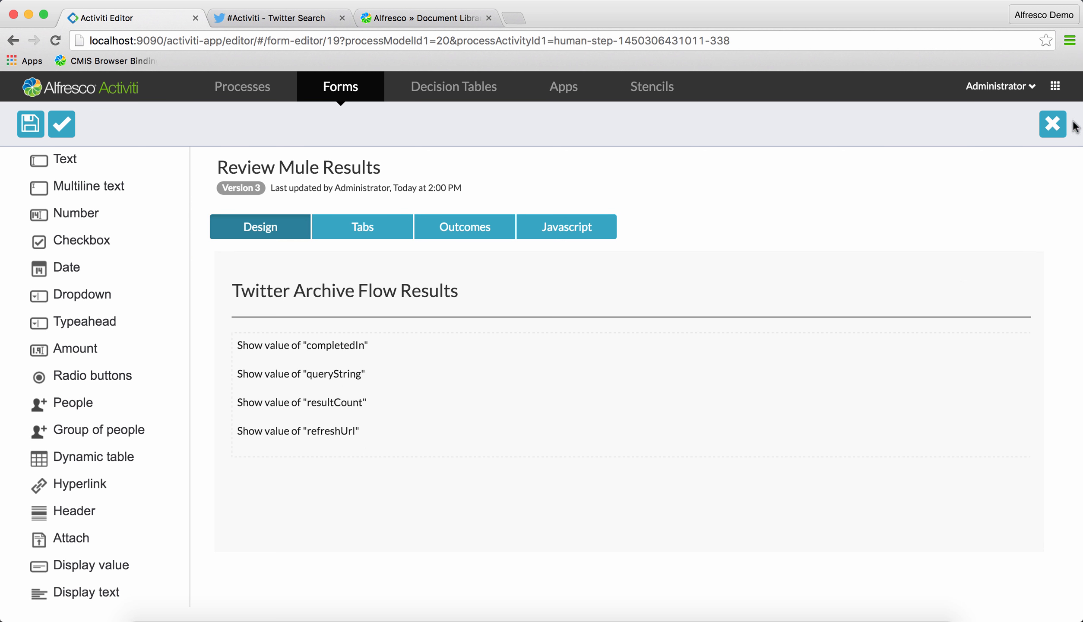
left_click(1054, 130)
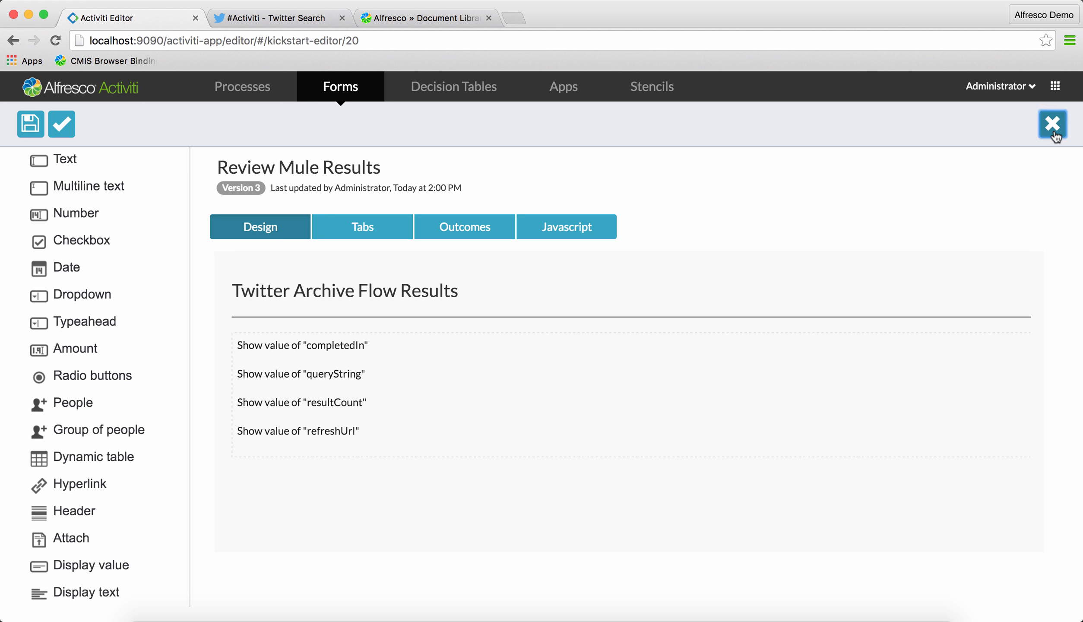
left_click(104, 99)
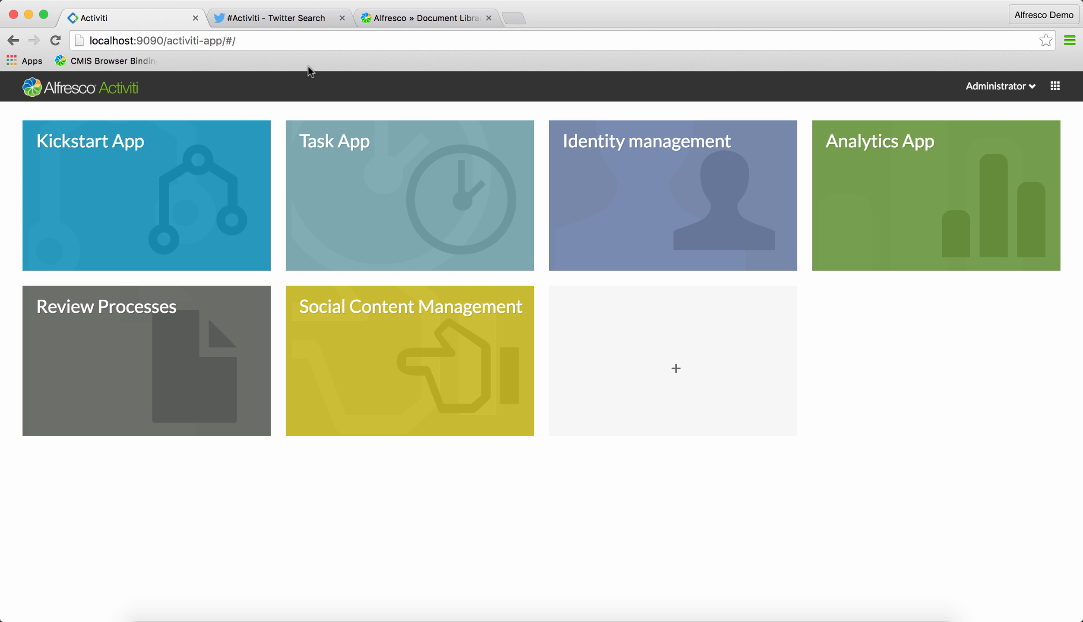
left_click(306, 20)
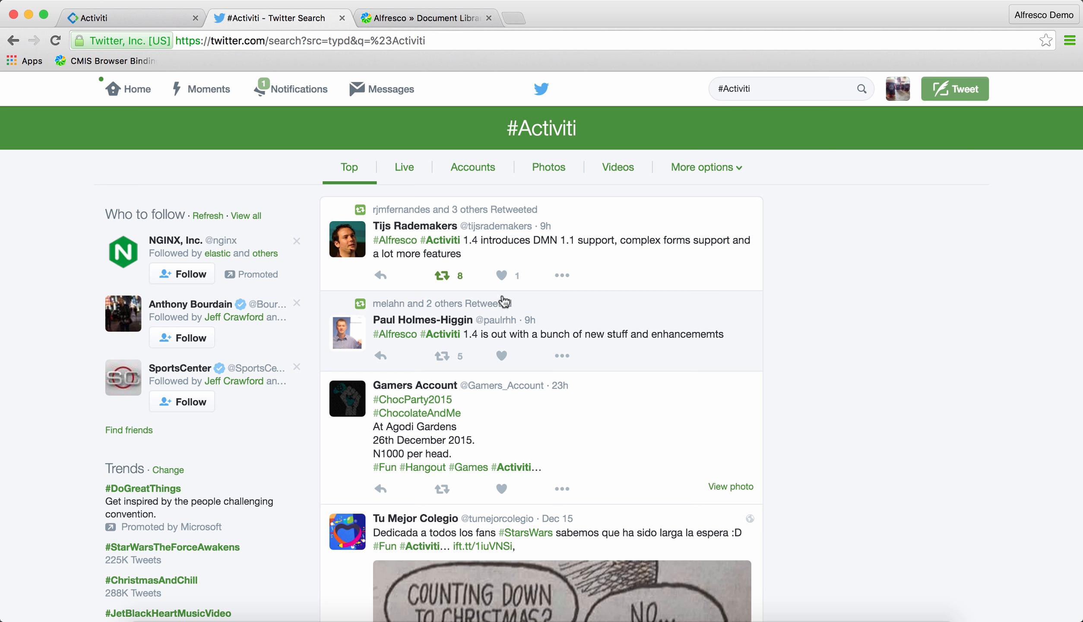
left_click(412, 17)
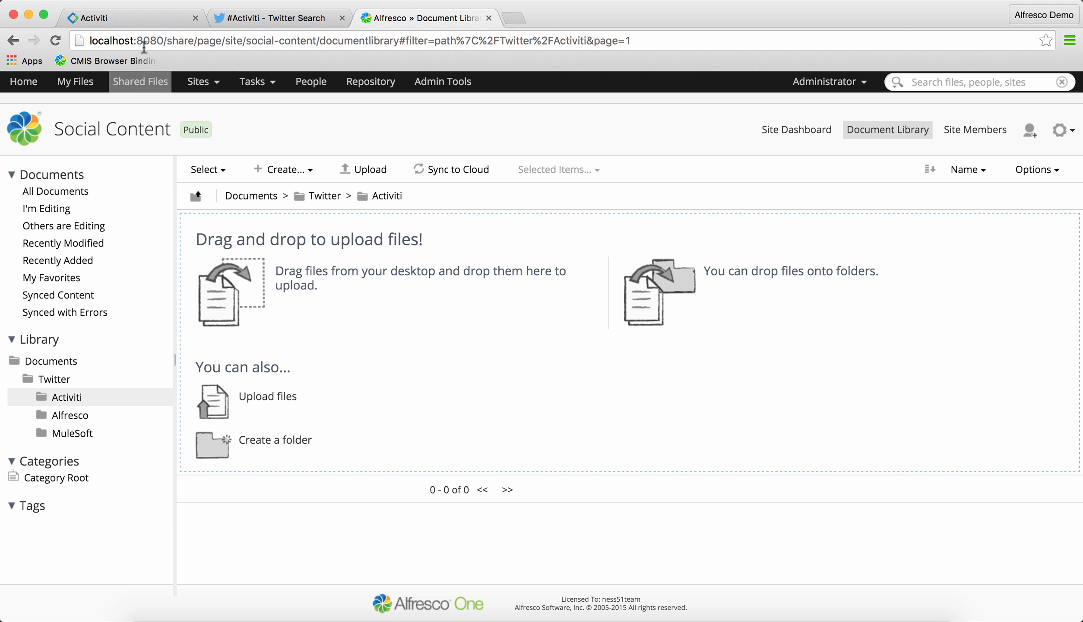
left_click(140, 18)
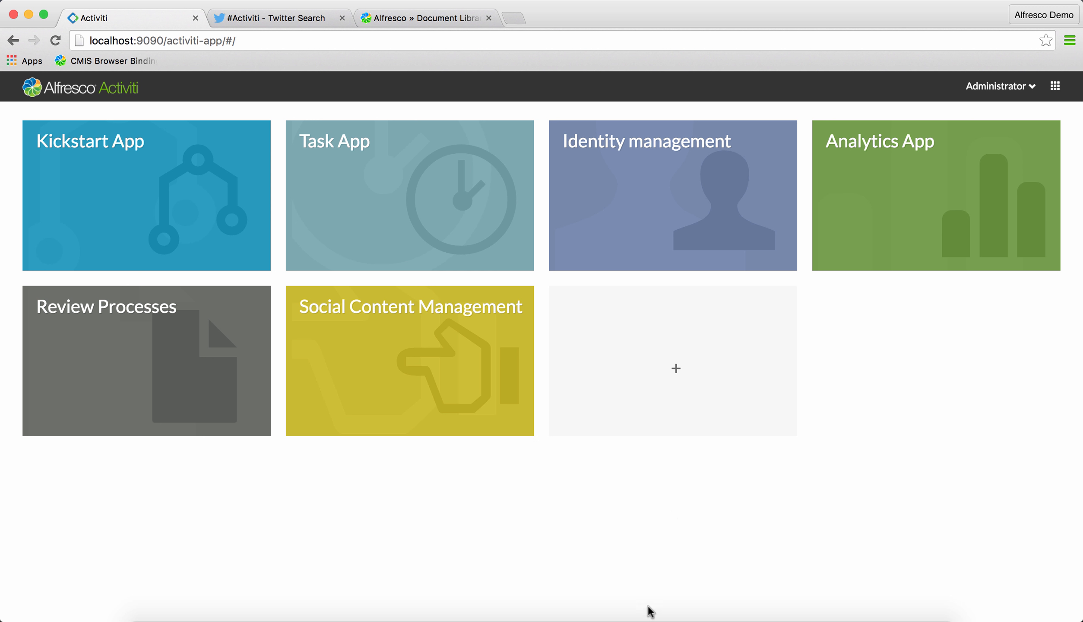
Switch to Anypoint Studio and inspect the HTTP and Twitter Search components of twitter-archive-flow
left_click(643, 618)
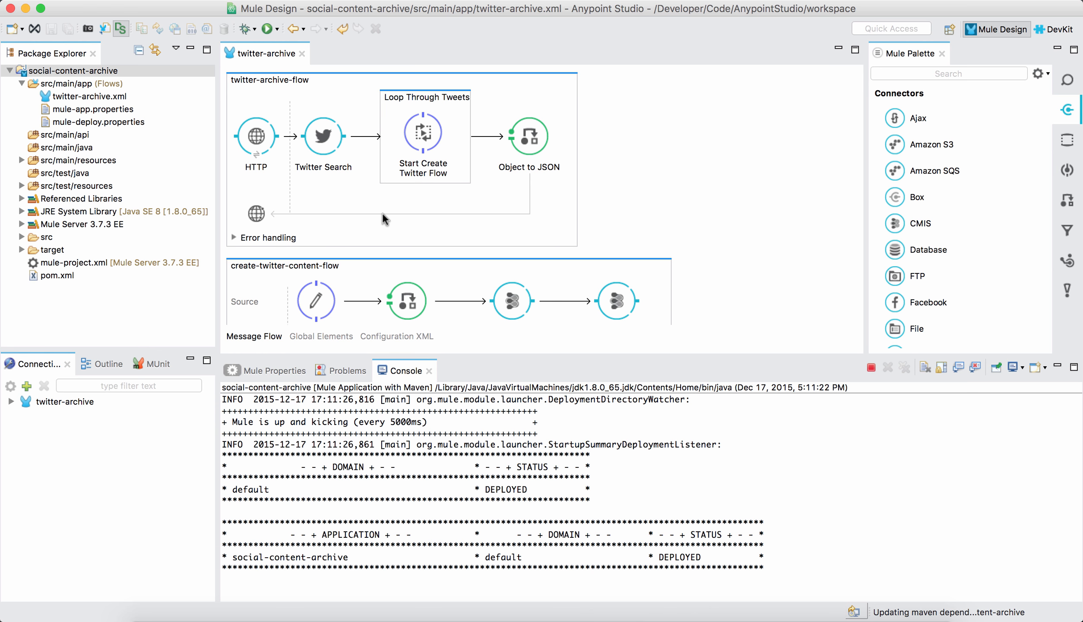
left_click(354, 225)
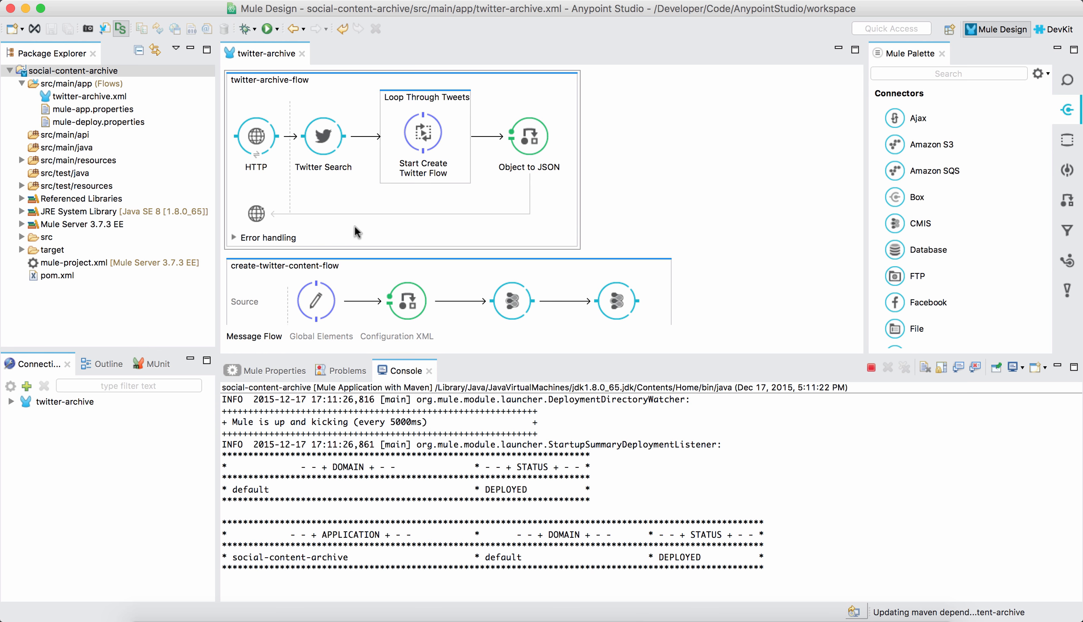
left_click(262, 138)
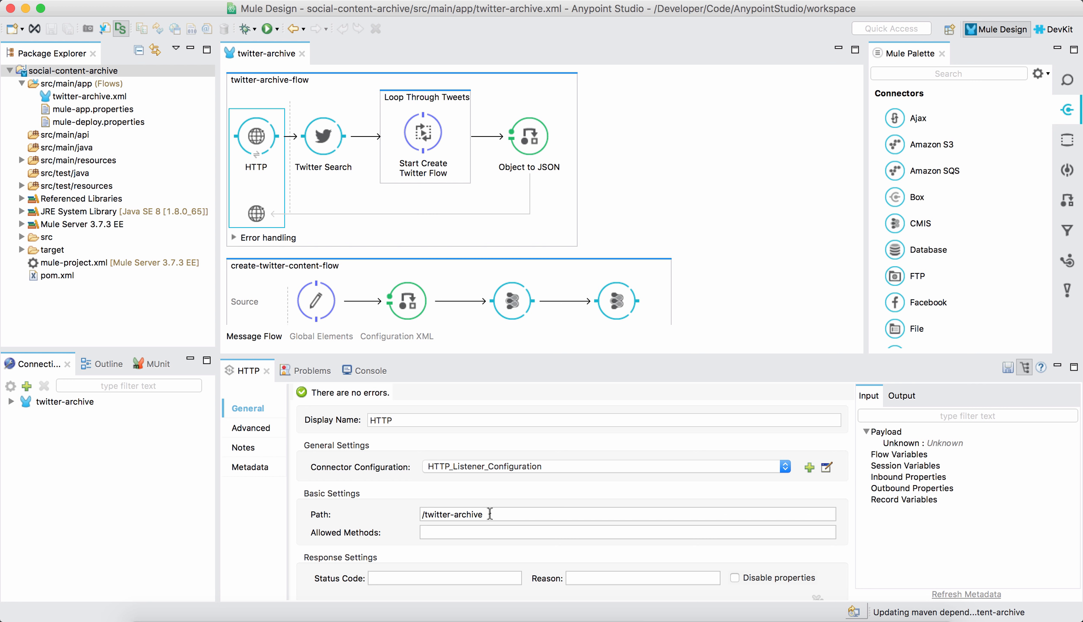
left_click(321, 139)
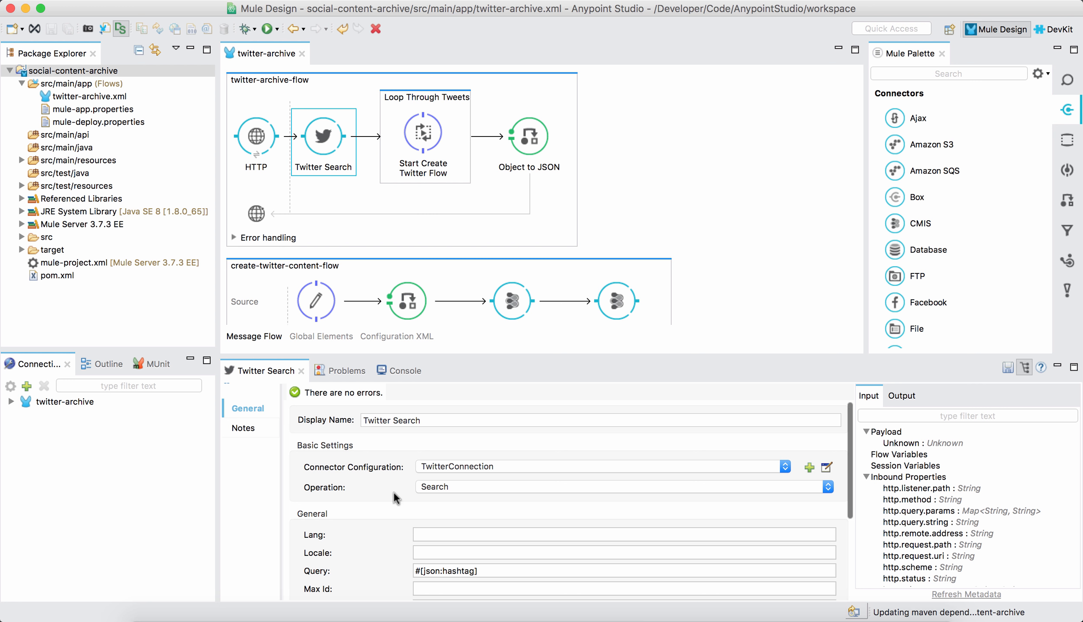
Inspect the Loop Through Tweets scope and the Set Tweet Properties component in the flows
scroll(387, 494, "down", 3)
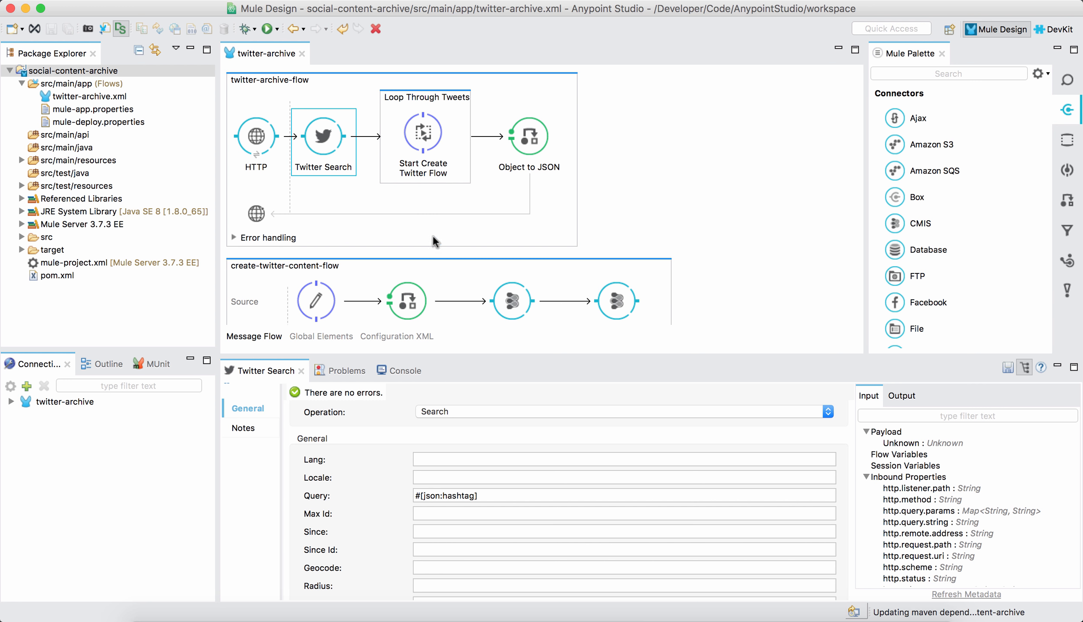
left_click(418, 100)
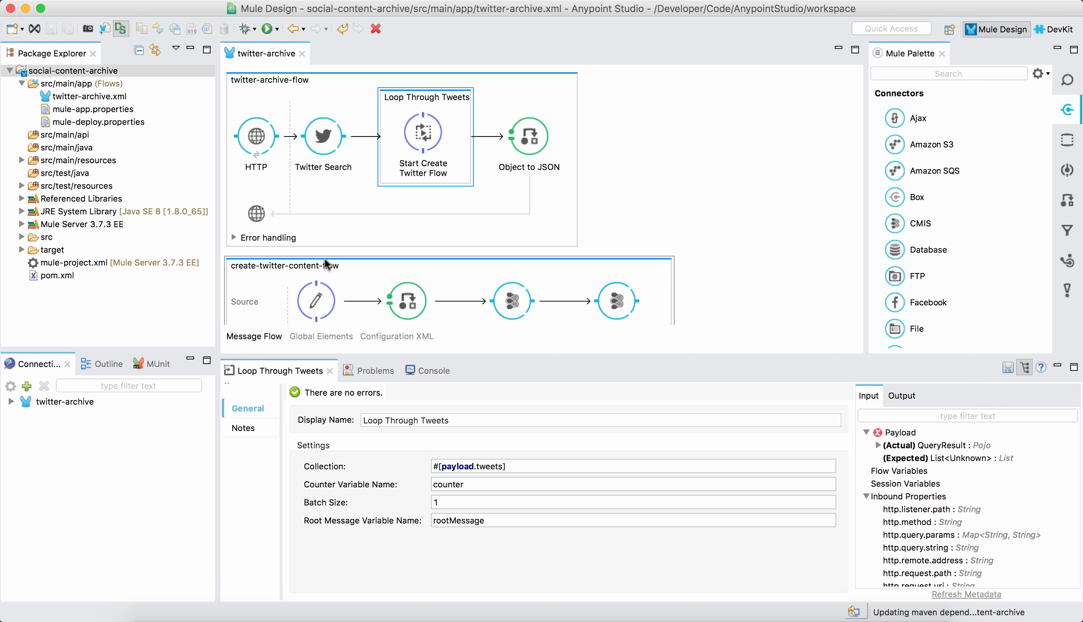
scroll(325, 259, "down", 3)
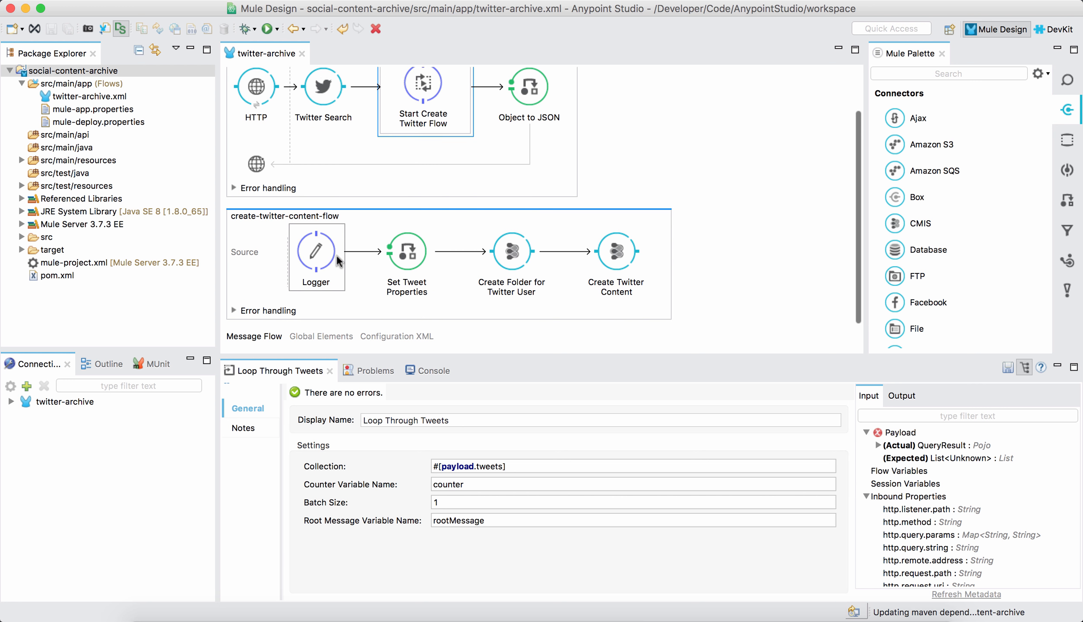
left_click(412, 261)
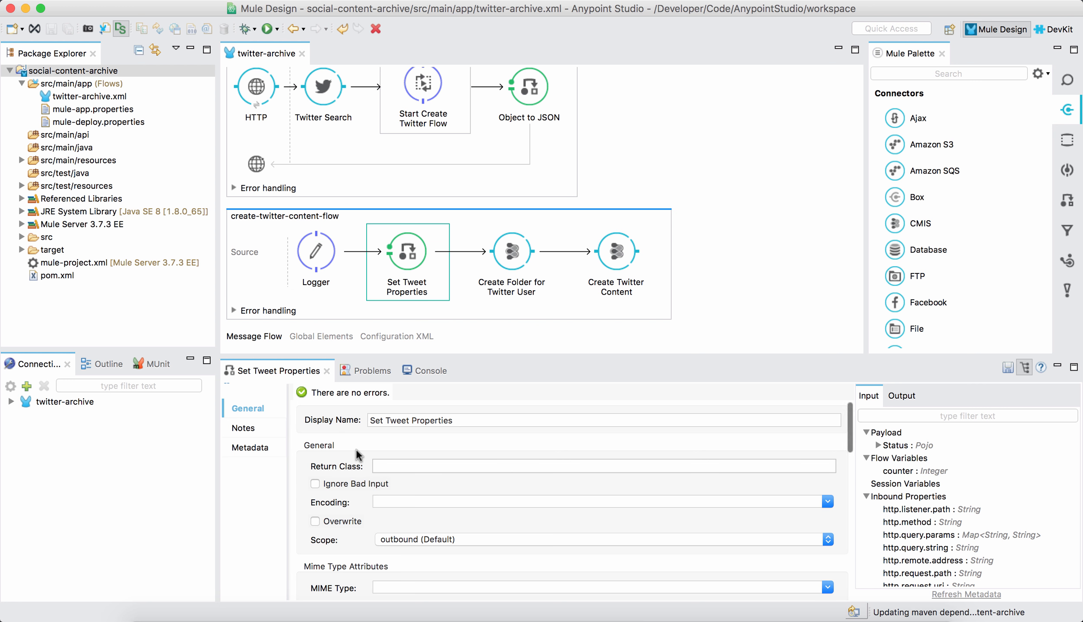
Inspect Set Tweet Properties' message properties, then the Create Folder for Twitter User and Create Twitter Content CMIS settings
scroll(348, 450, "down", 10)
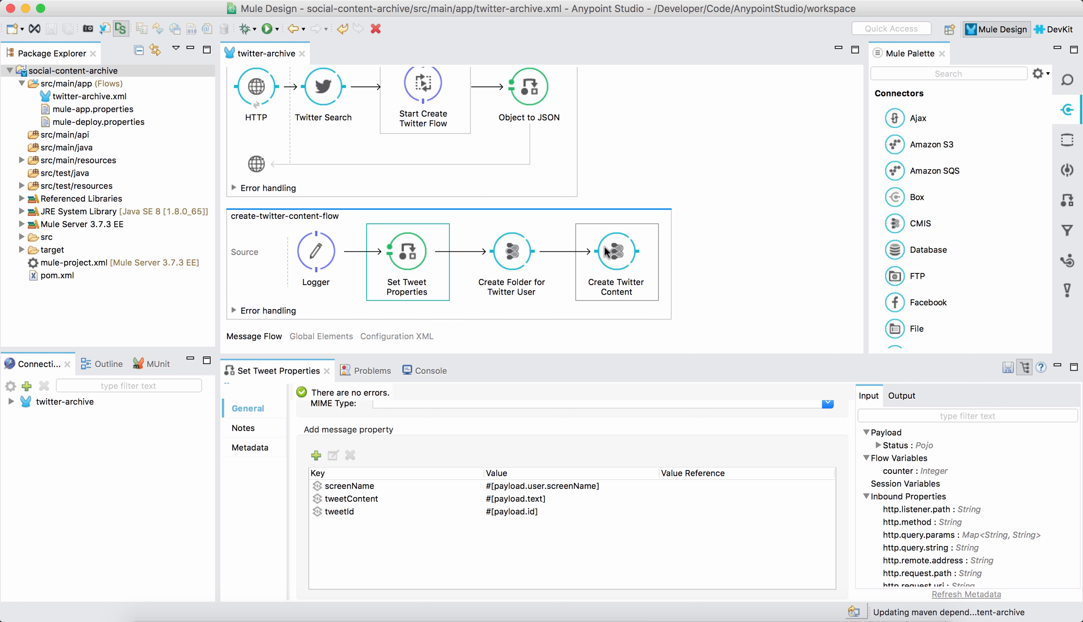
left_click(522, 259)
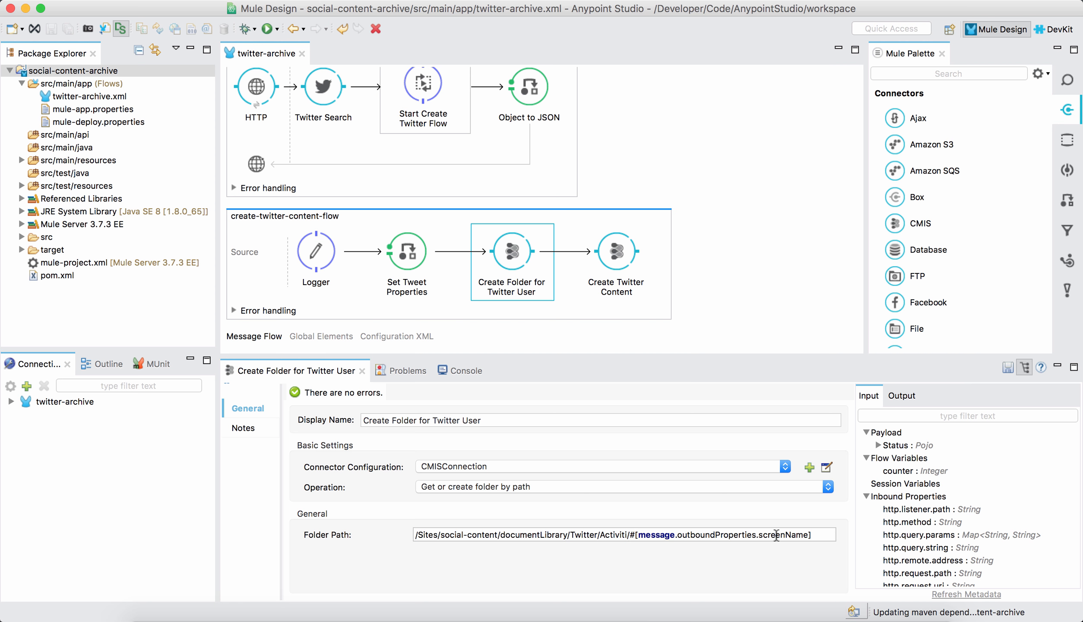
left_click(619, 254)
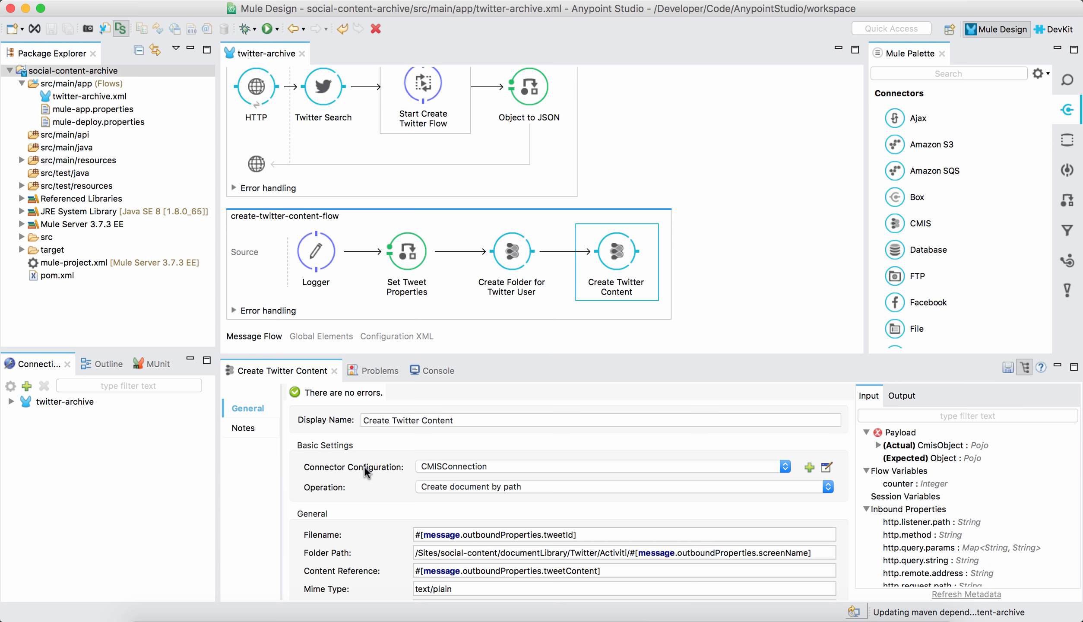
scroll(365, 468, "down", 2)
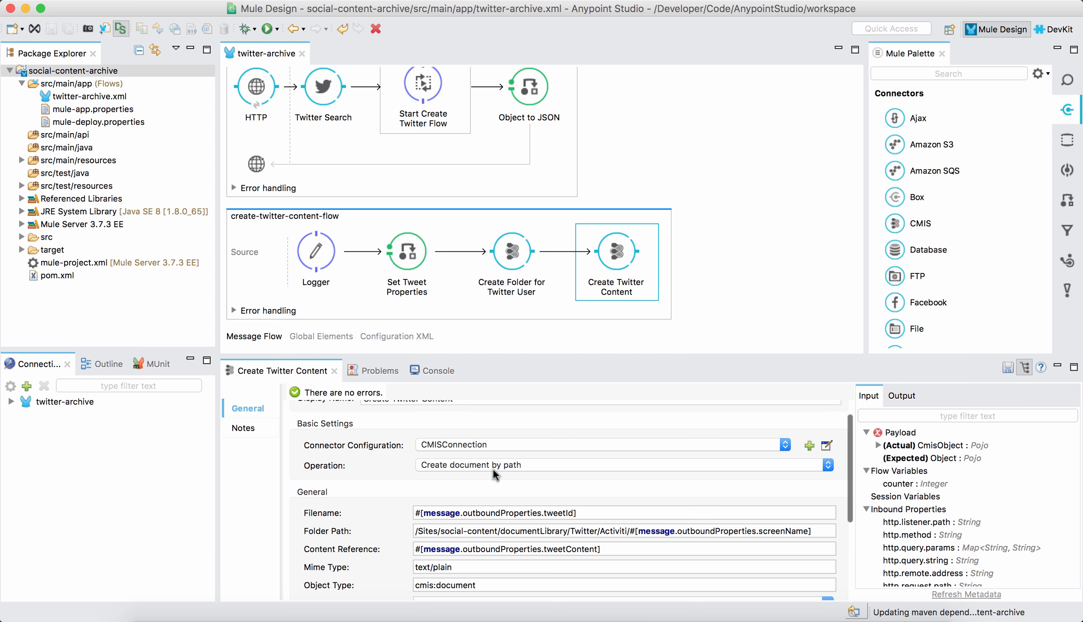
scroll(400, 509, "down", 2)
scroll(400, 513, "down", 4)
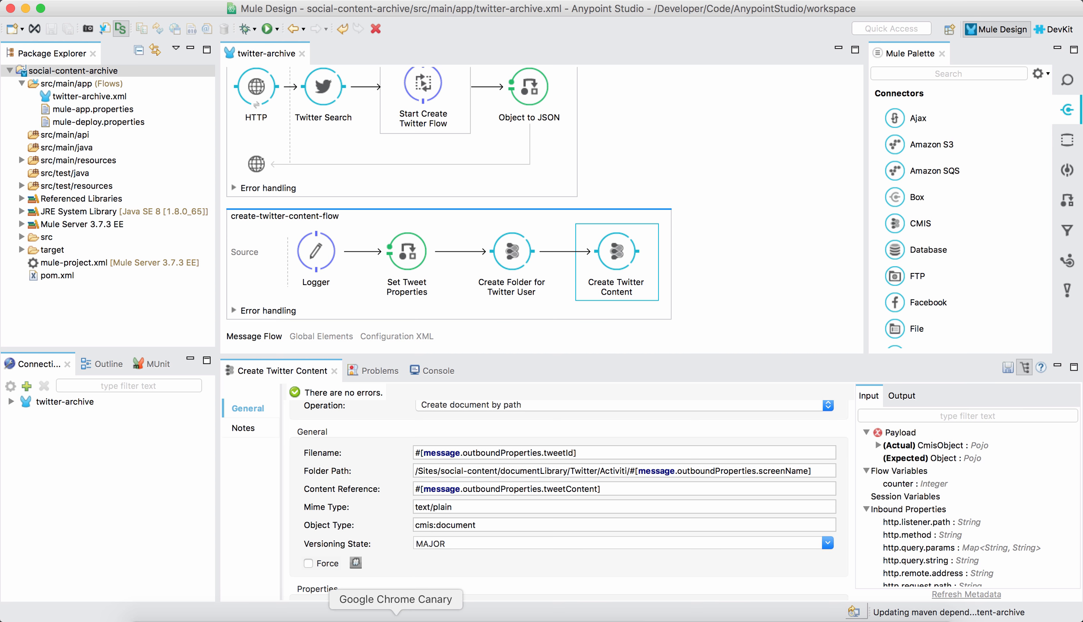
Switch to the browser, open Social Content Management, and start the Twitter Archive Process with search term #Activiti
left_click(395, 617)
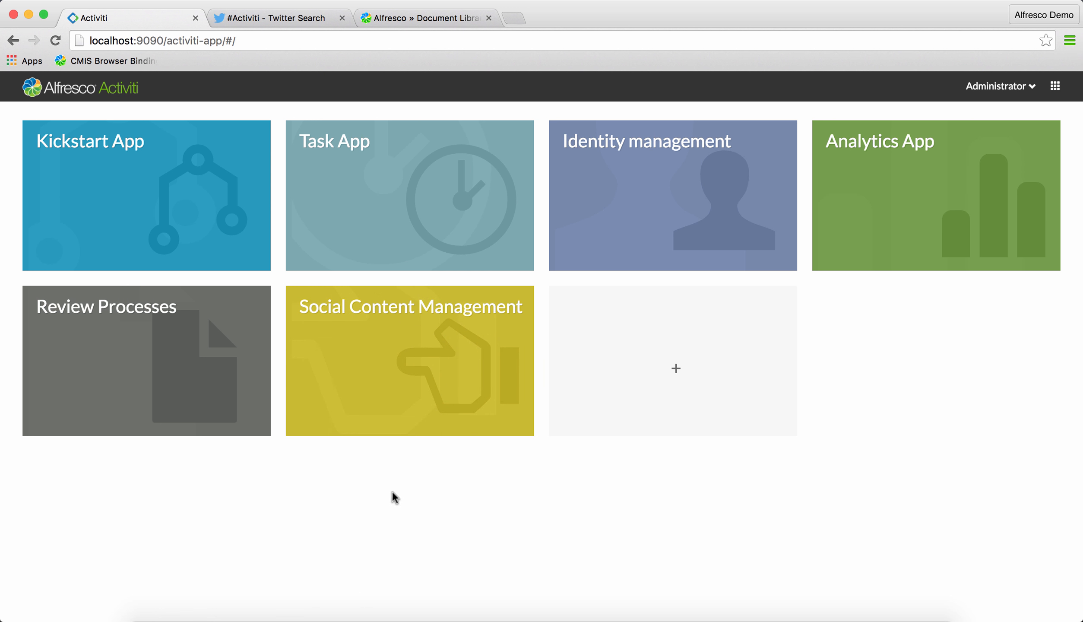
left_click(358, 347)
left_click(455, 97)
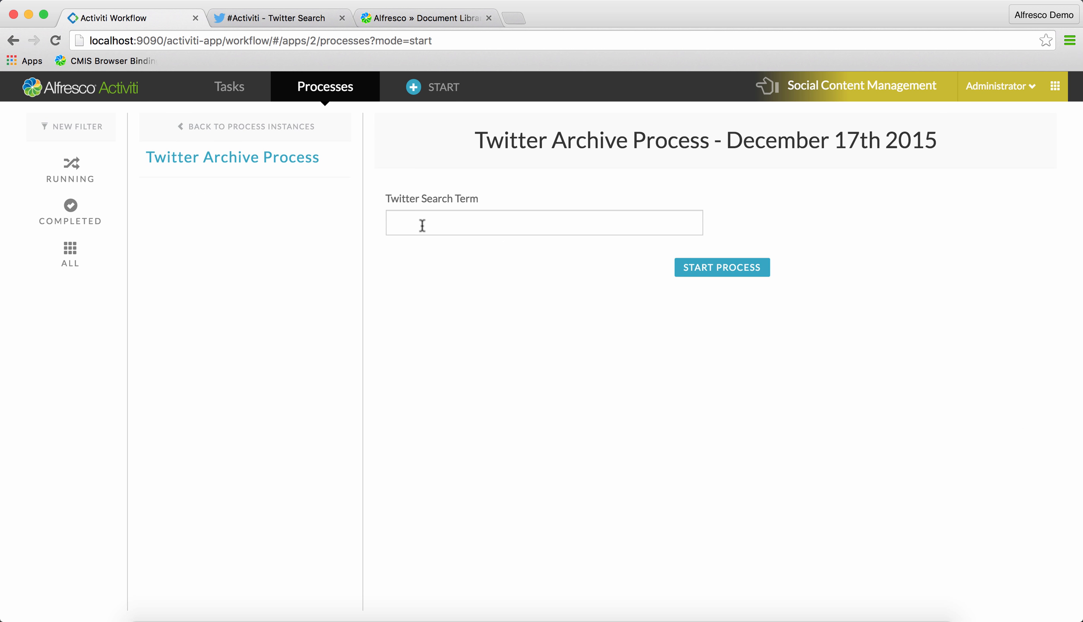
left_click(422, 225)
type("#")
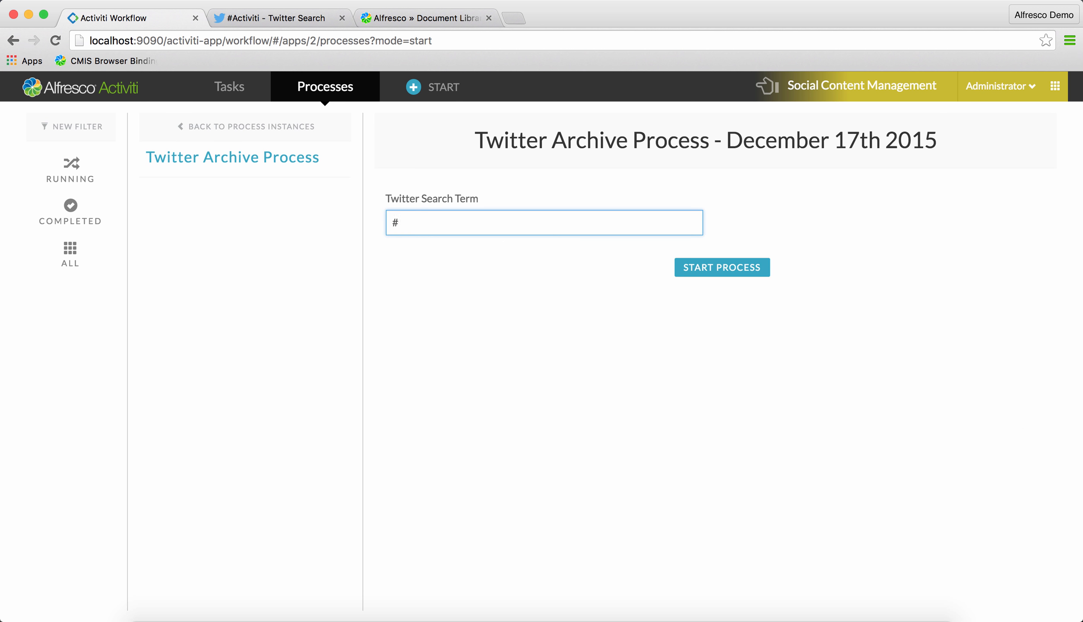
type("Activiti")
left_click(706, 268)
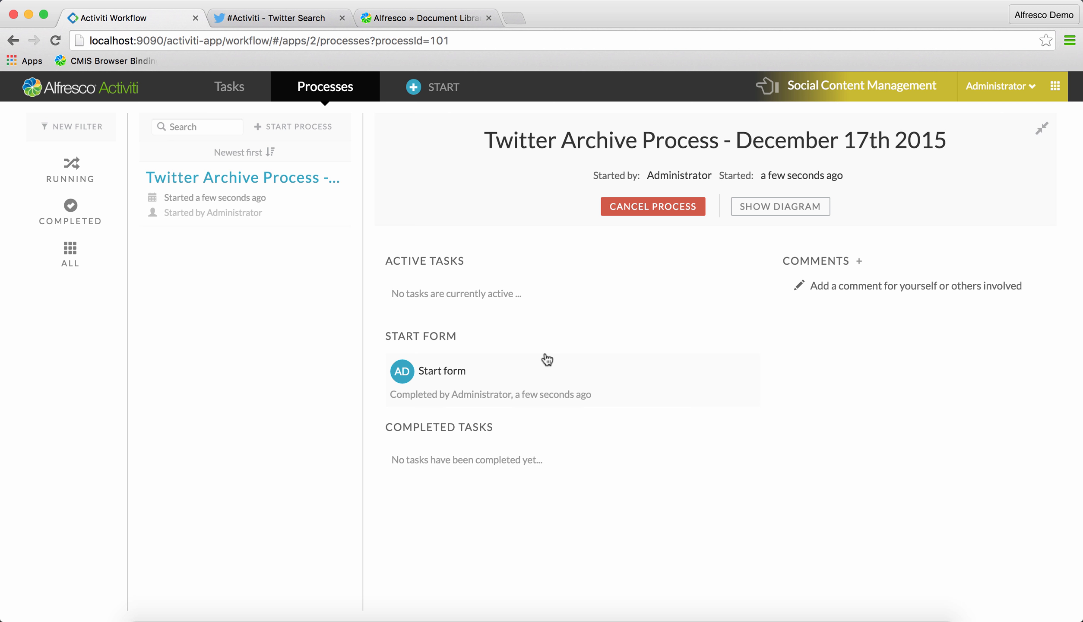
Refresh the process, open the Review Twitter Archive Results task, and select the Twitter Refresh Url value
key("super+r")
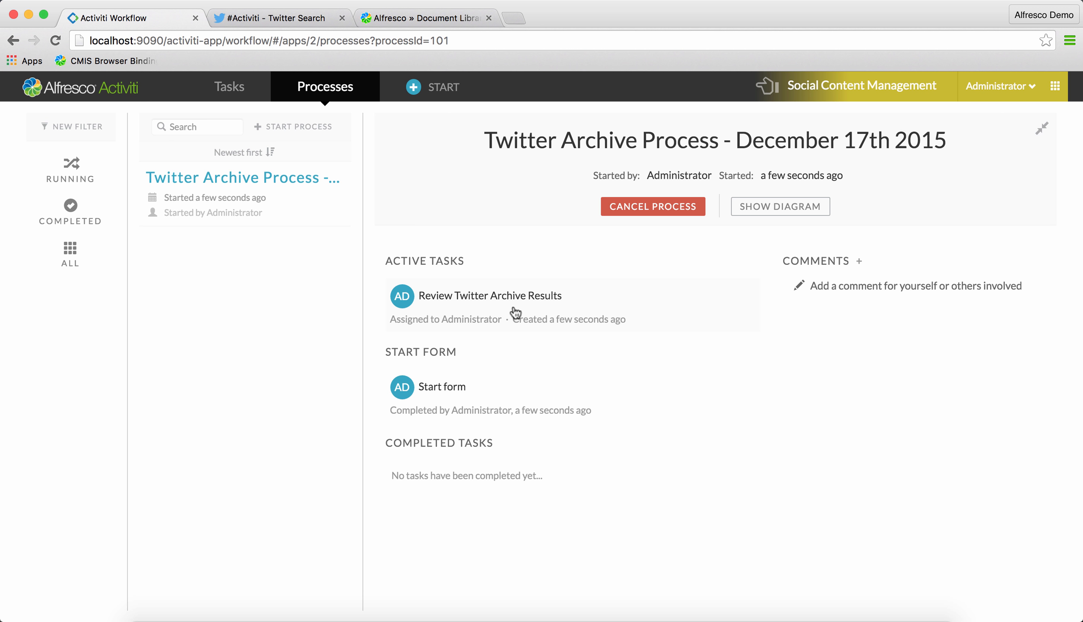
left_click(496, 298)
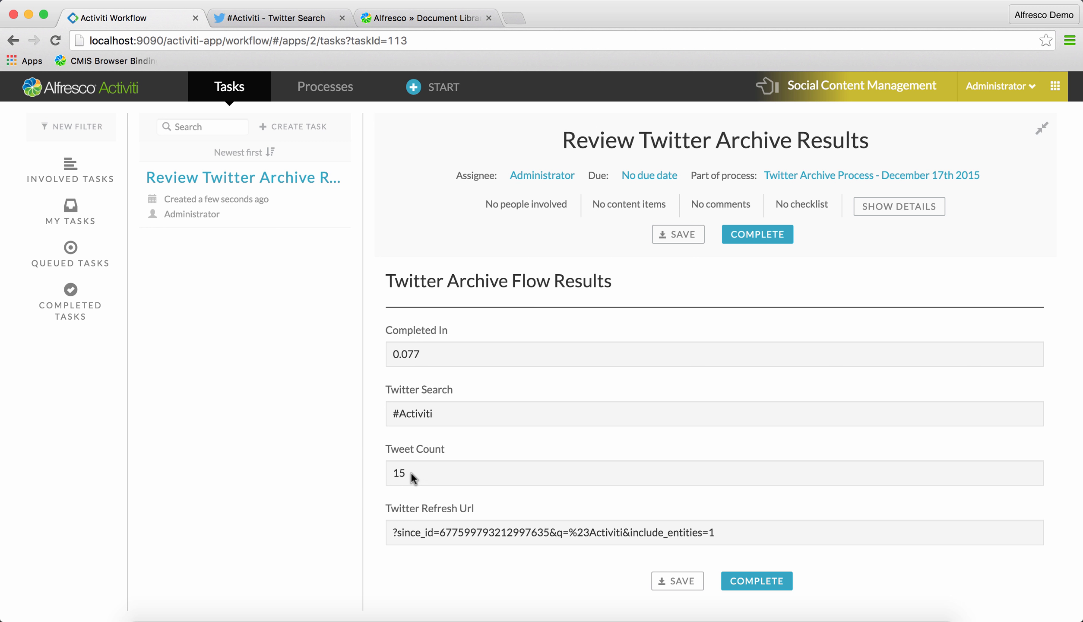
triple_click(755, 543)
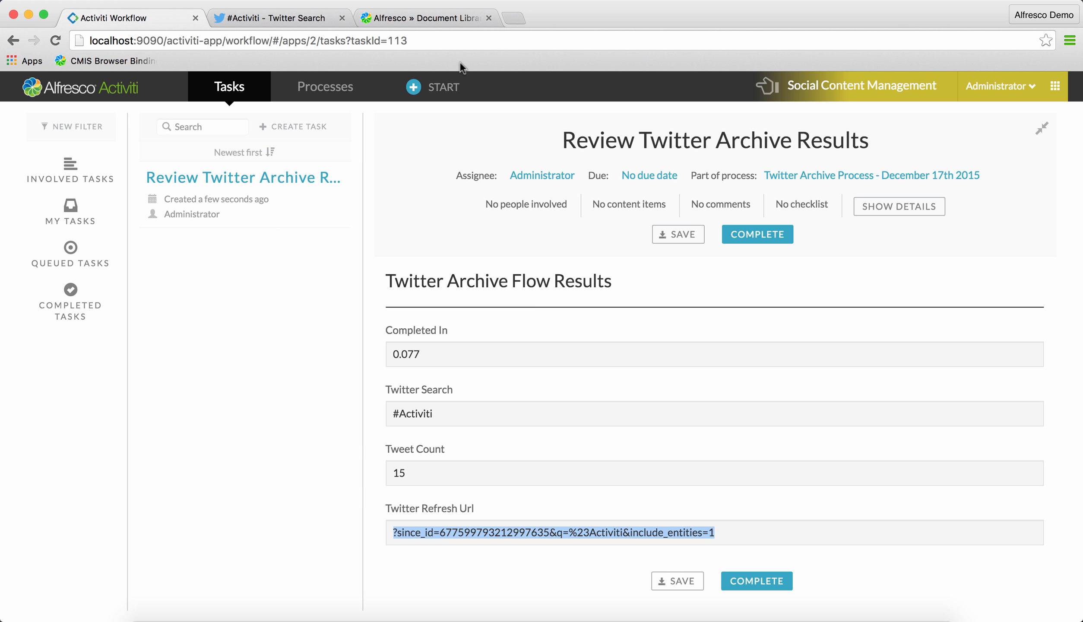
In the Alfresco document library, refresh the Twitter Activiti folder and open the tweet document in the kylefadams folder
left_click(428, 18)
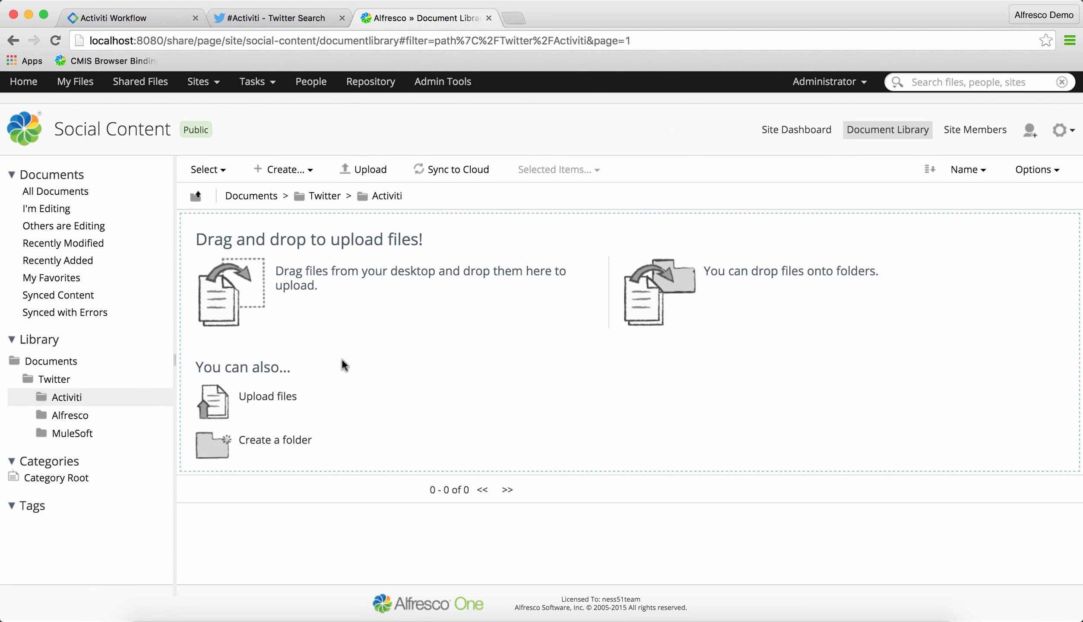
key("super+r")
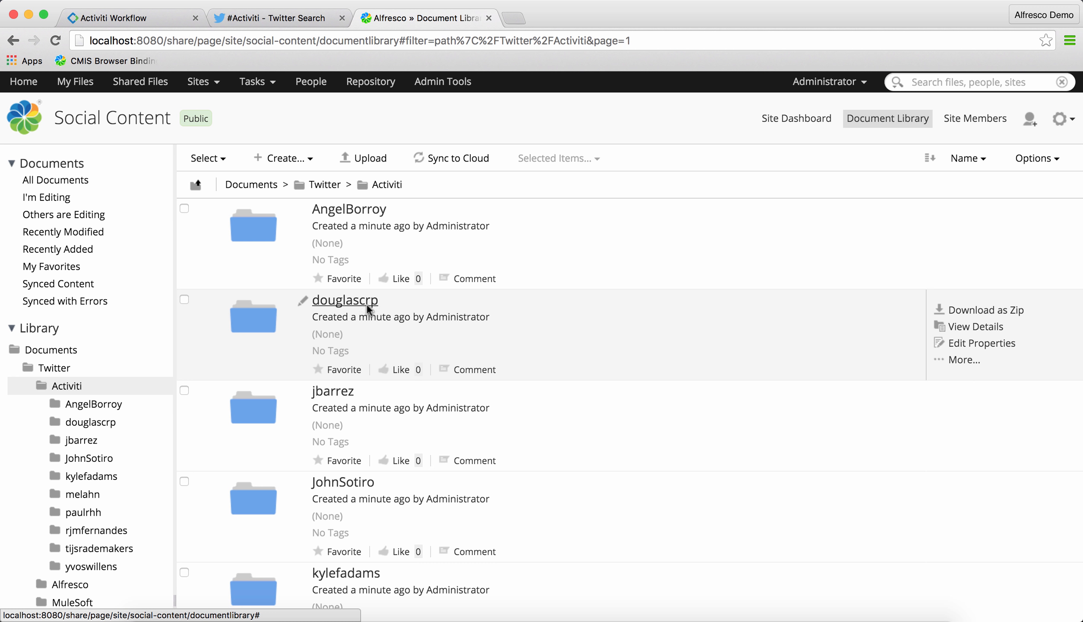
left_click(109, 480)
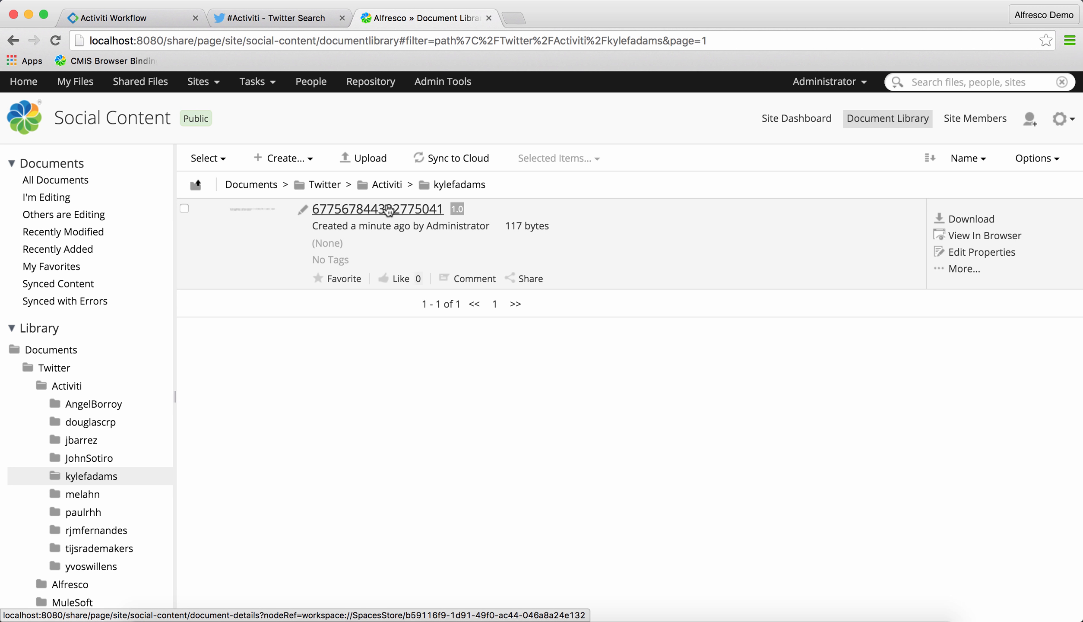
left_click(389, 210)
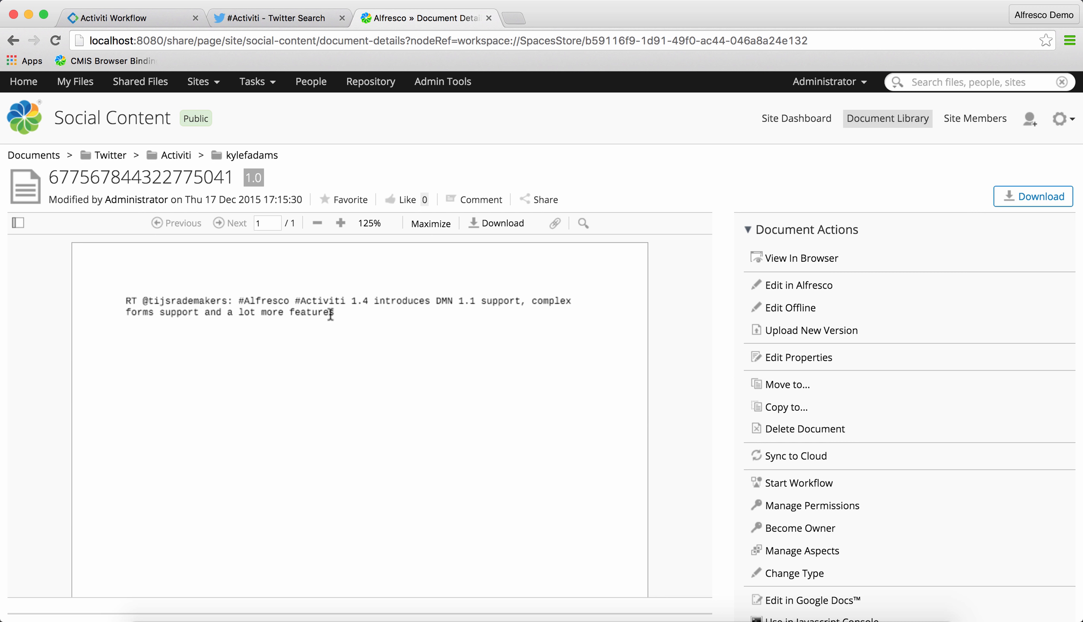
Compare the archived tweet with the Twitter search page, return to the Activiti task, and switch back to Anypoint Studio
left_click(295, 17)
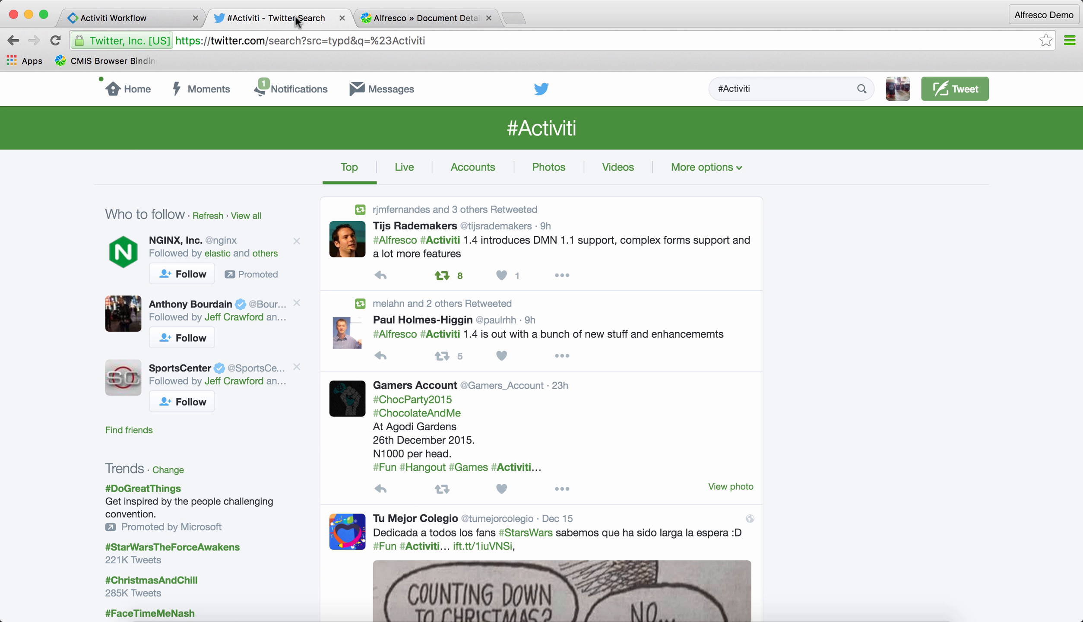
left_click(431, 17)
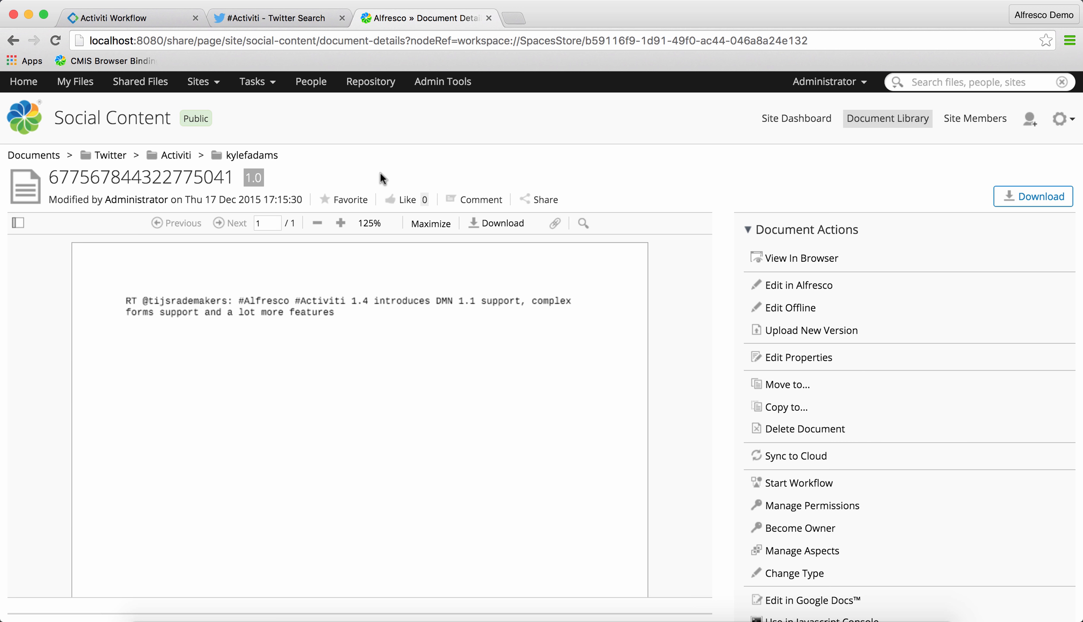
left_click(144, 18)
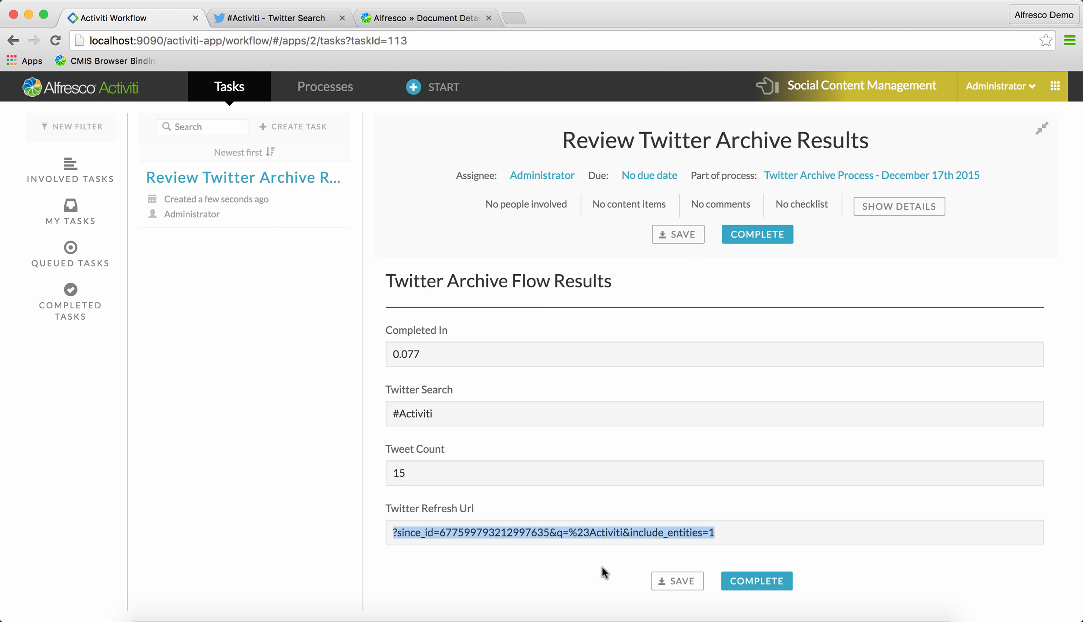
left_click(642, 618)
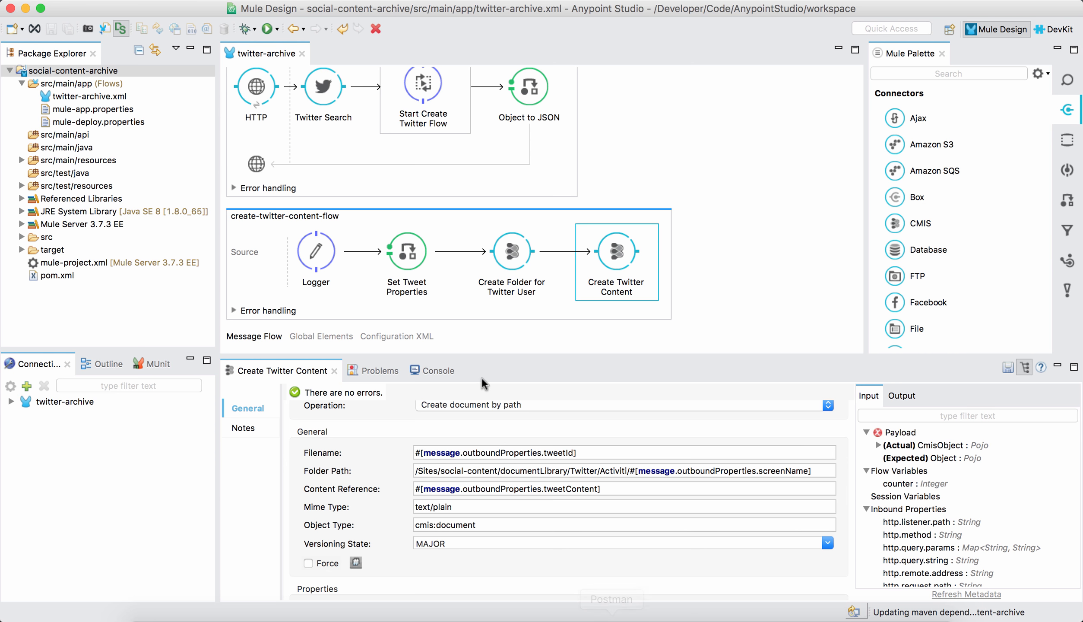